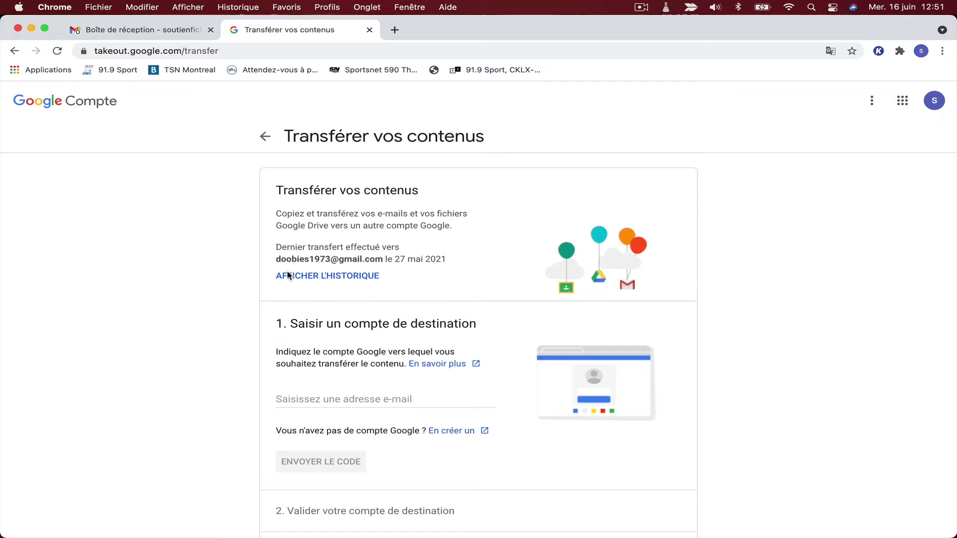
# Scroll the Takeout transfer page down to the 'Saisir un compte de destination' step.
pyautogui.scroll(-2, 357, 296)
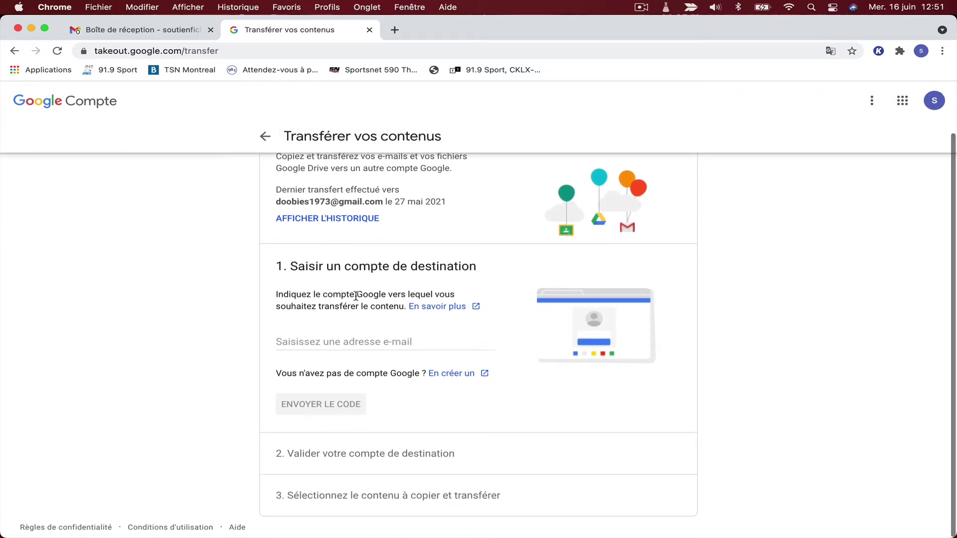
# Enter the destination account's Gmail address, correcting a typo, and send it a confirmation code.
pyautogui.click(309, 337)
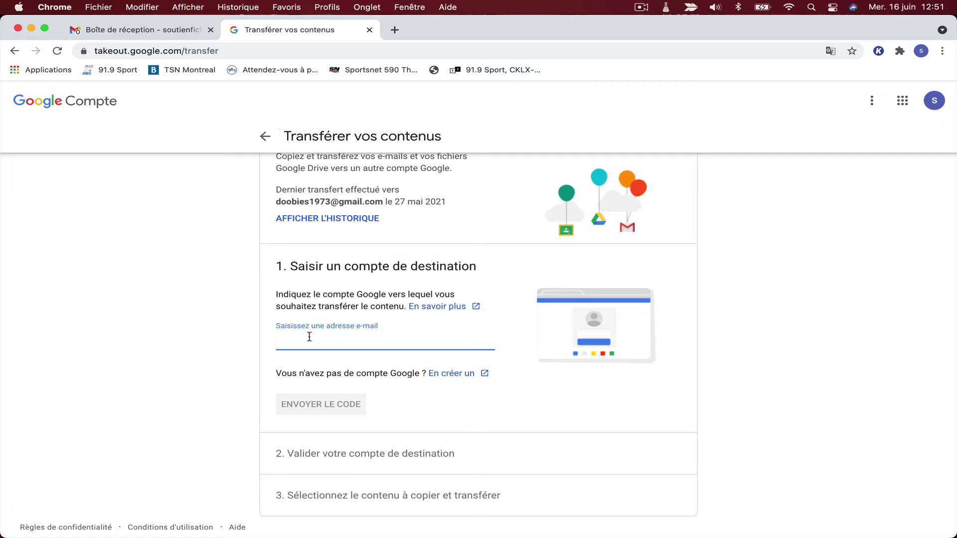
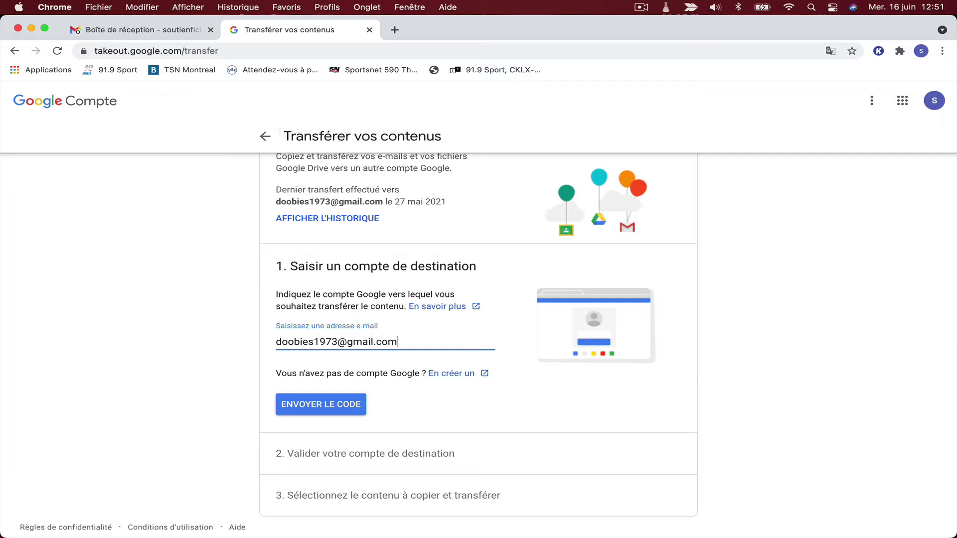
pyautogui.click(314, 404)
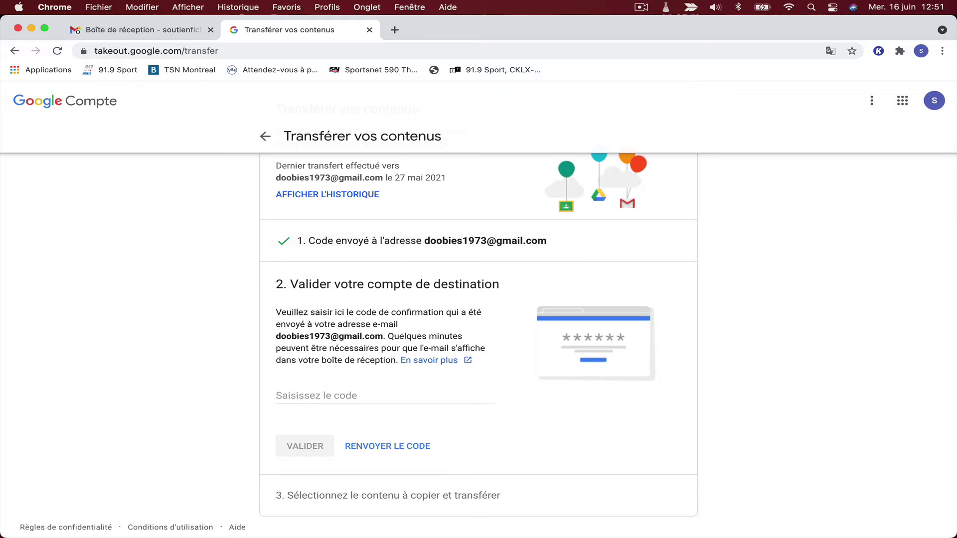
# In the destination Gmail, open the 'Valider votre compte' email and request the confirmation code.
pyautogui.moveTo(811, 530)
pyautogui.click(876, 517)
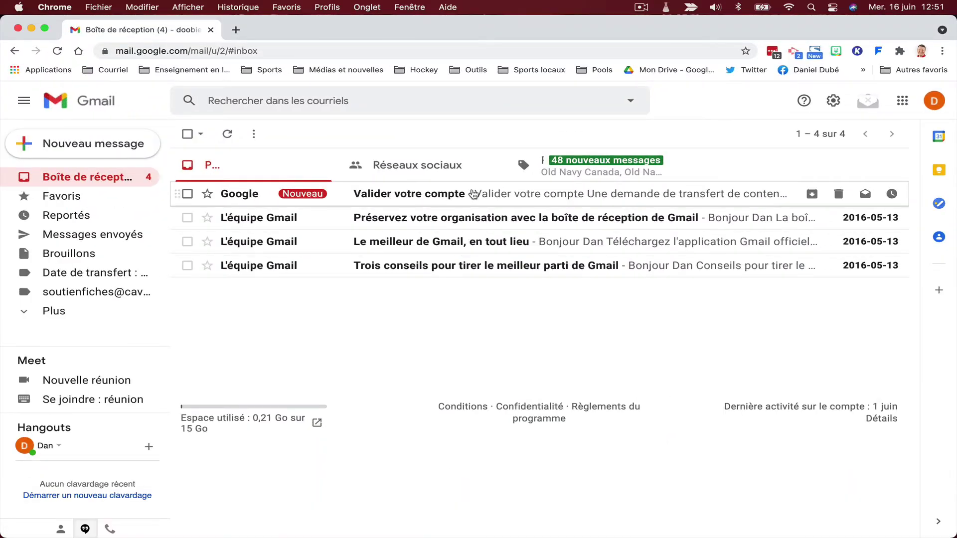
pyautogui.click(487, 194)
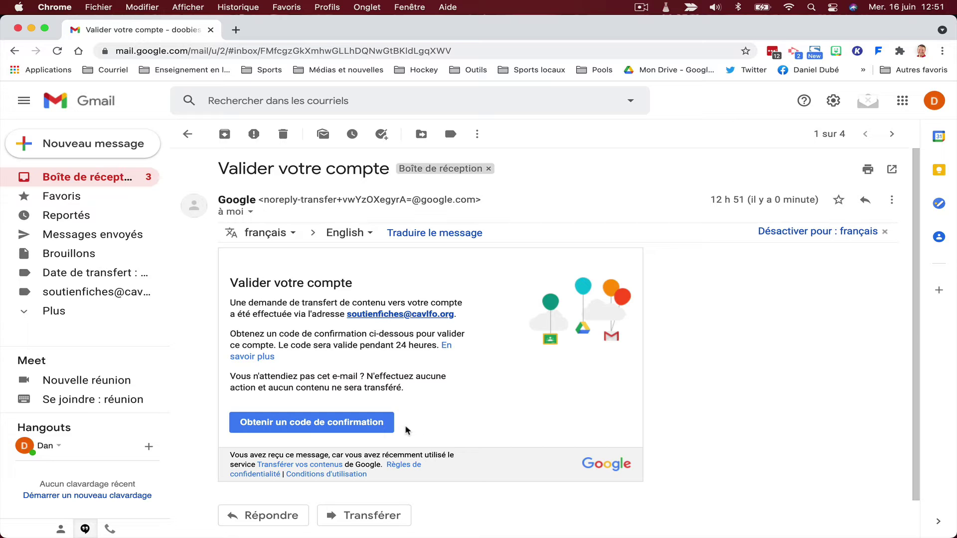
pyautogui.click(327, 424)
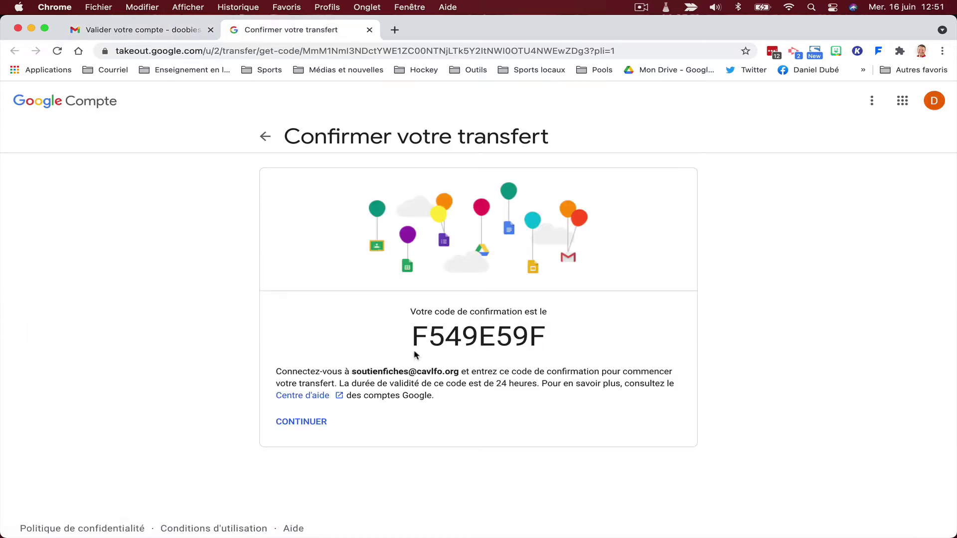
# Copy the confirmation code and return to the source account's 'Transférer vos contenus' tab.
pyautogui.moveTo(408, 343); pyautogui.dragTo(556, 343)
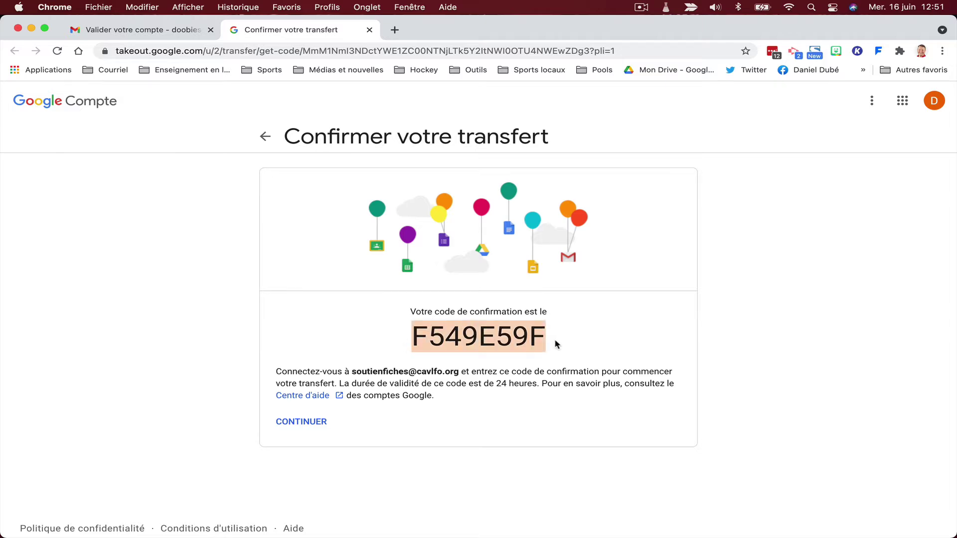
pyautogui.rightClick(520, 343)
pyautogui.click(539, 366)
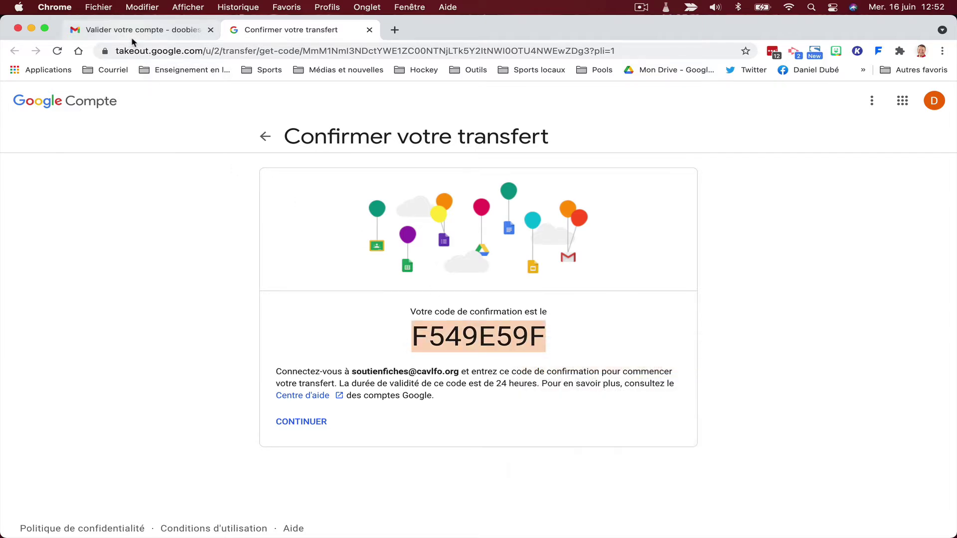
pyautogui.click(134, 34)
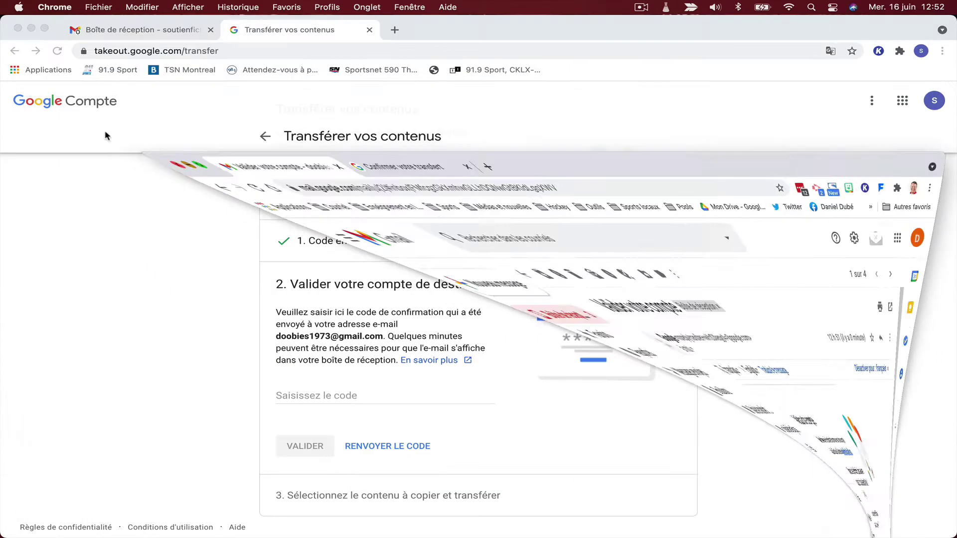
# Paste the copied code into the 'Saisissez le code' field and submit it with VALIDER.
pyautogui.click(313, 392)
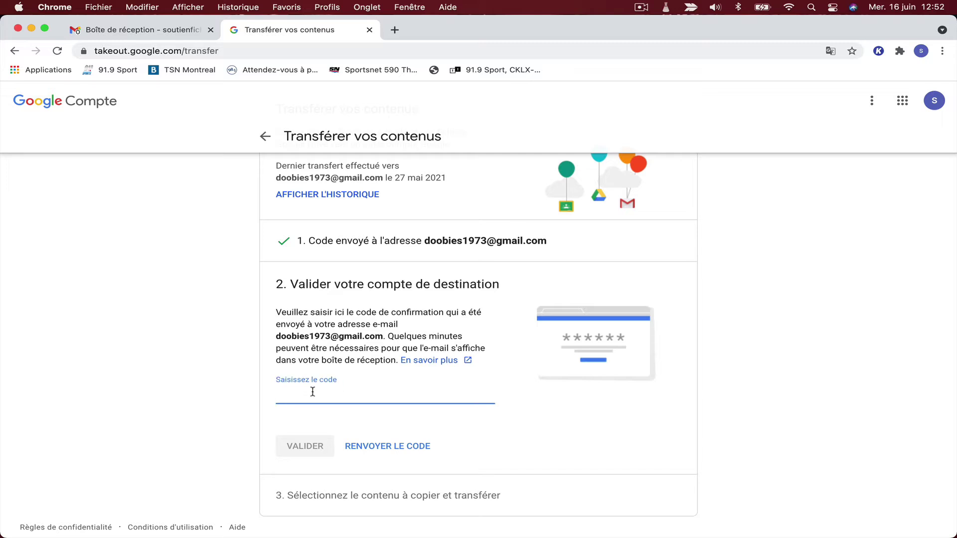
pyautogui.press('super+v')
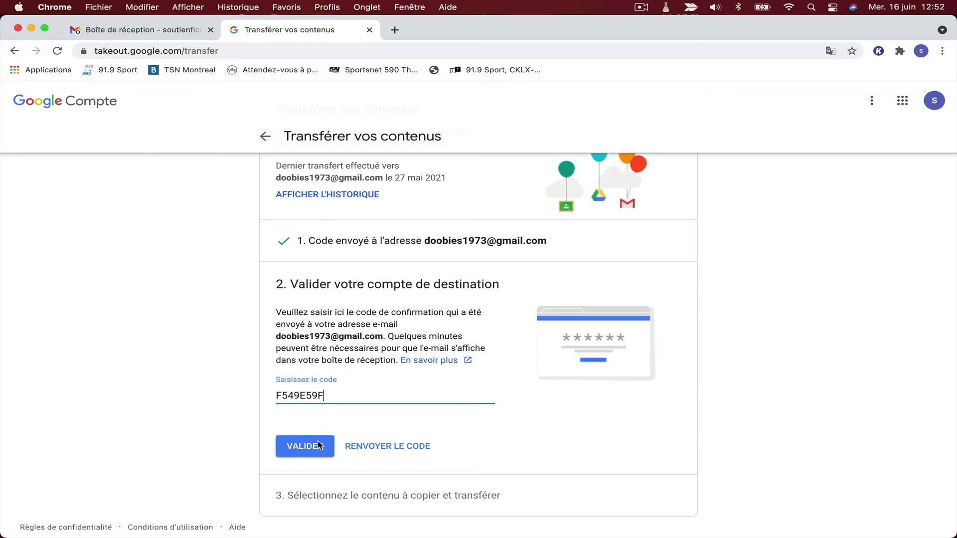
pyautogui.click(306, 447)
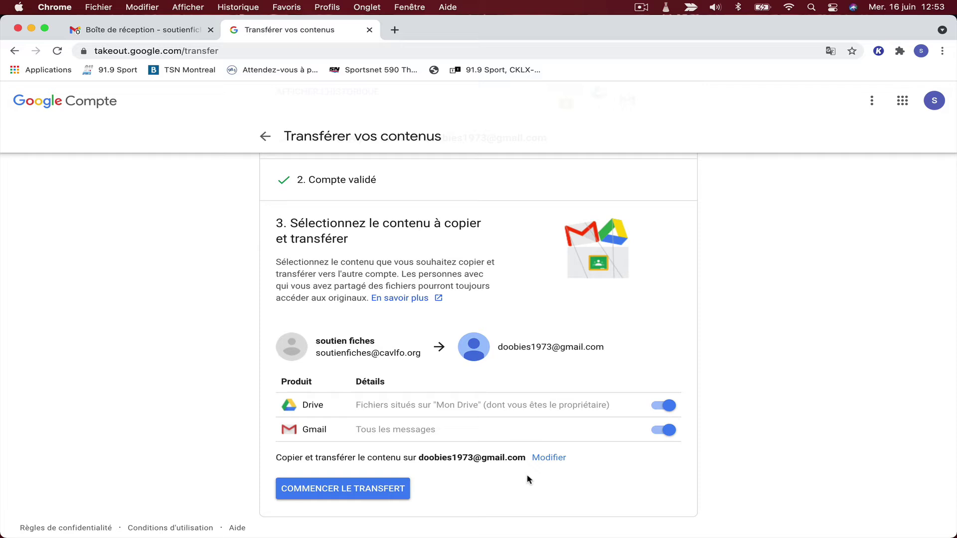
# Launch the transfer with both Drive and Gmail left selected.
pyautogui.click(355, 489)
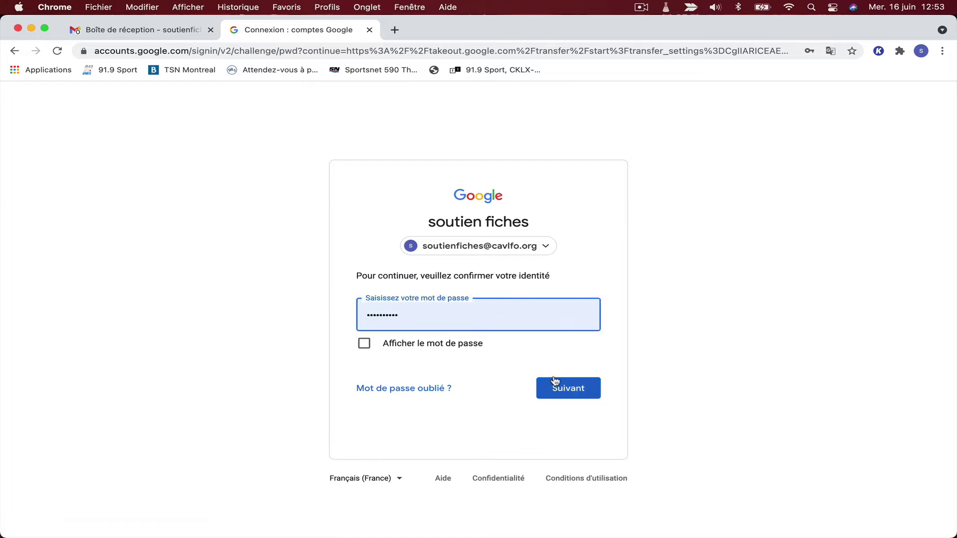
# Confirm the autofilled source-account password on the Google sign-in page.
pyautogui.click(561, 390)
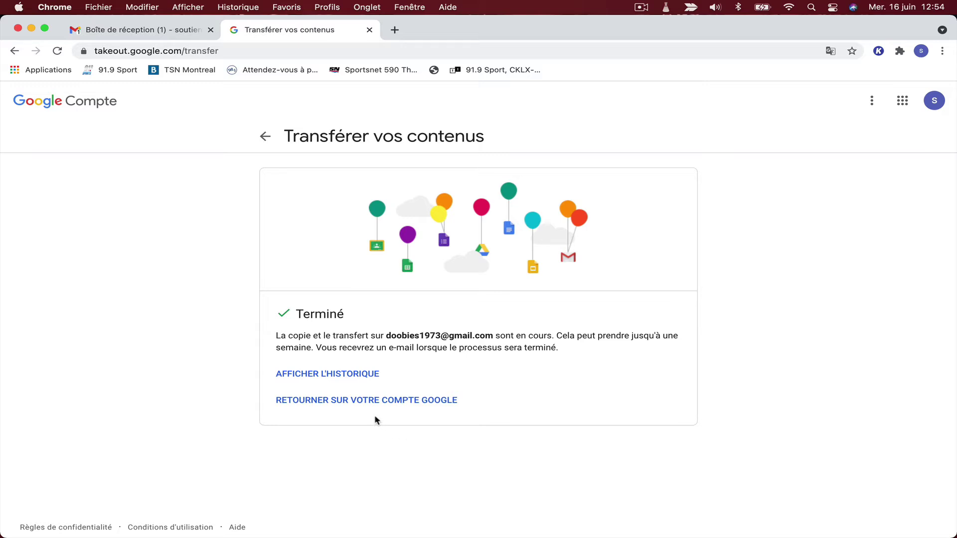
# Open the transfer history and expand the 16 juin and 27 mai transfer entries.
pyautogui.click(364, 375)
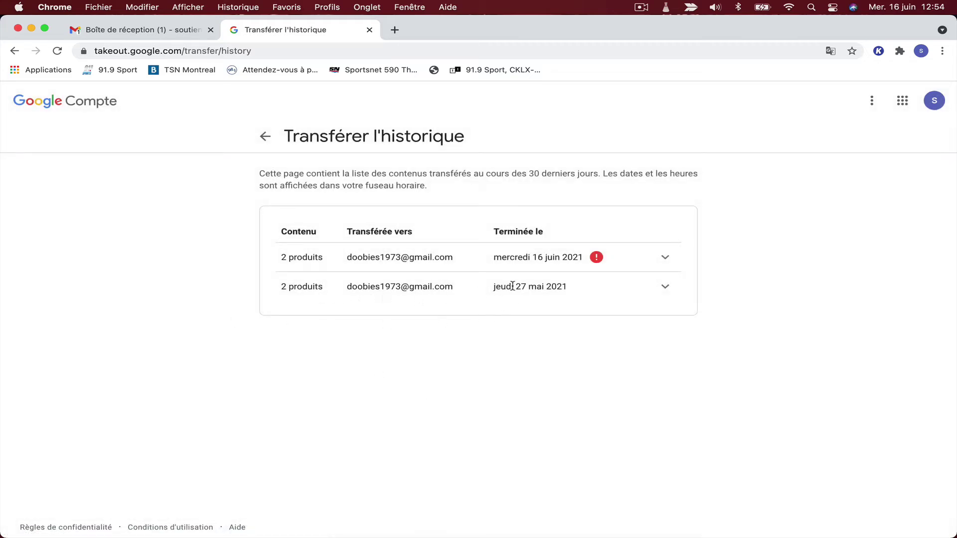
pyautogui.click(596, 258)
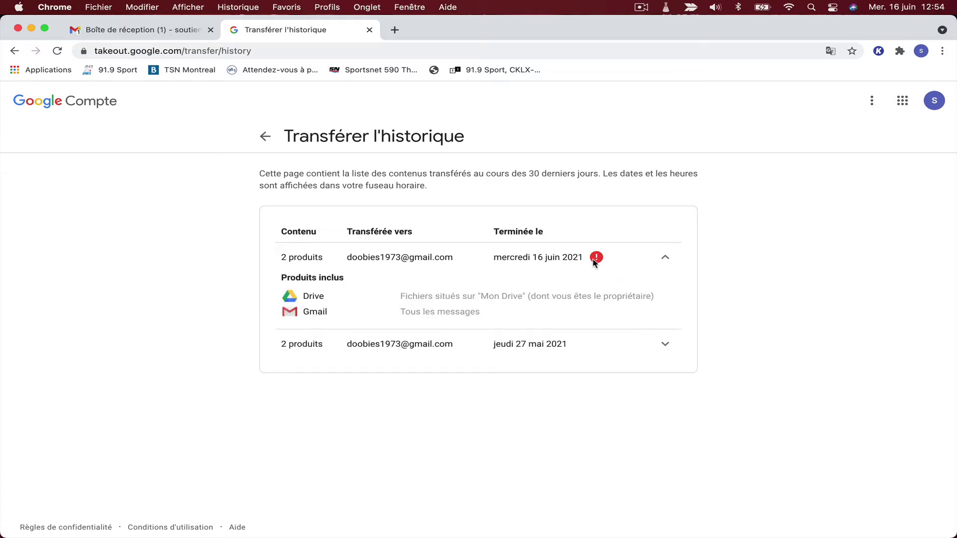
pyautogui.click(597, 259)
pyautogui.click(596, 259)
pyautogui.click(666, 345)
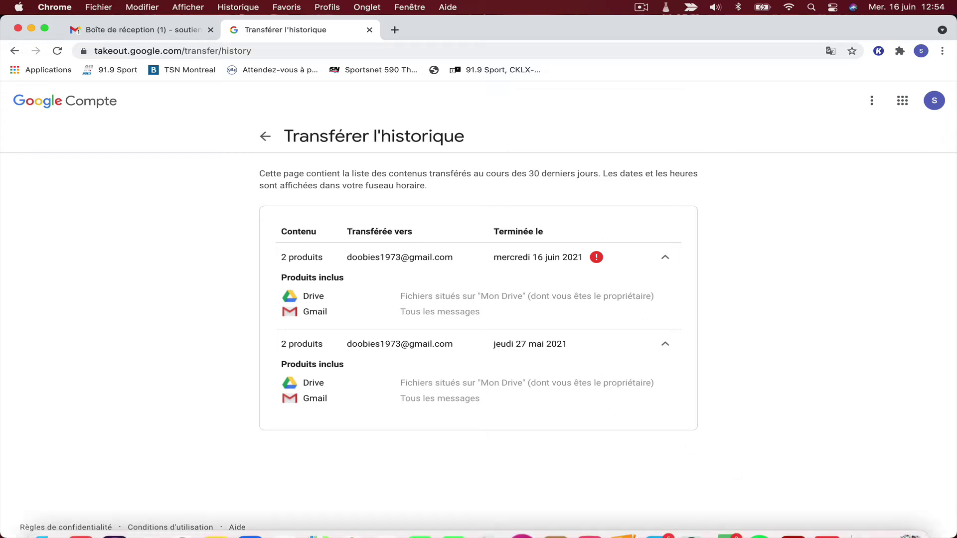
# In the destination Gmail inbox, open the 'Transfert de contenus Google…' notification email.
pyautogui.click(875, 529)
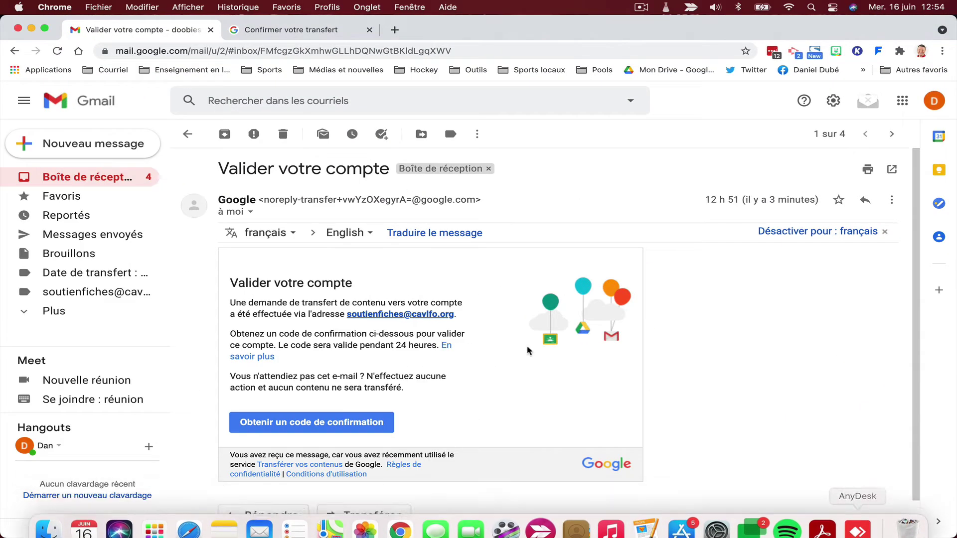
pyautogui.click(59, 178)
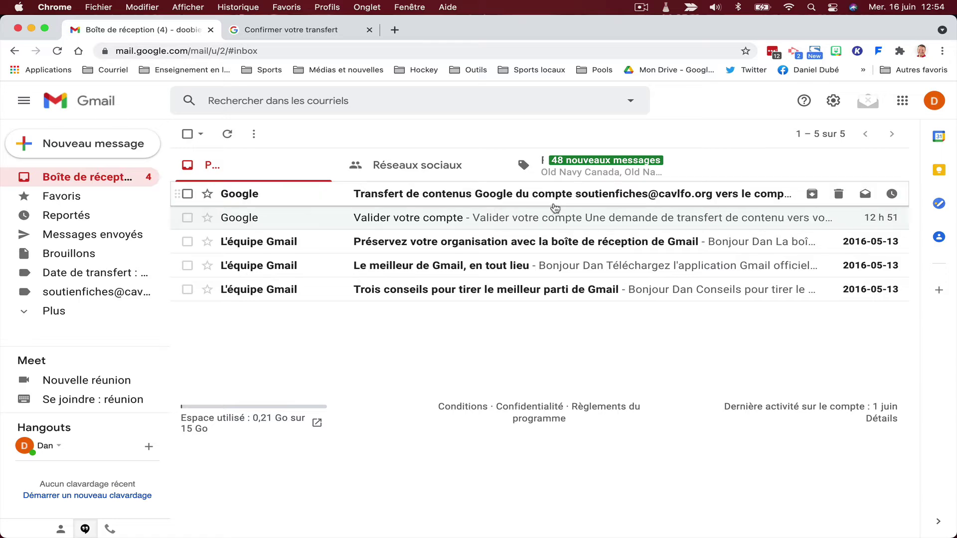
pyautogui.click(728, 198)
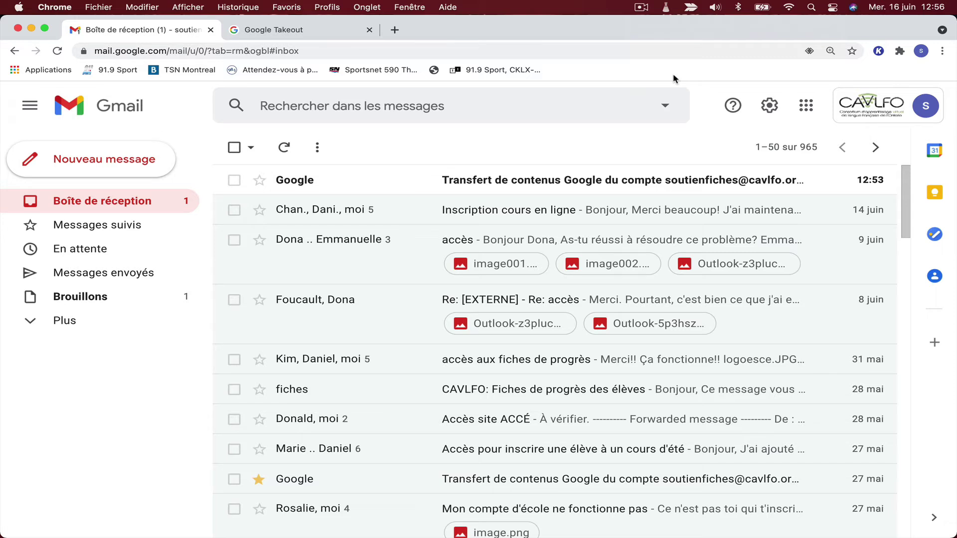
# Switch to the Google Takeout tab beside Gmail showing the data export page.
pyautogui.click(310, 37)
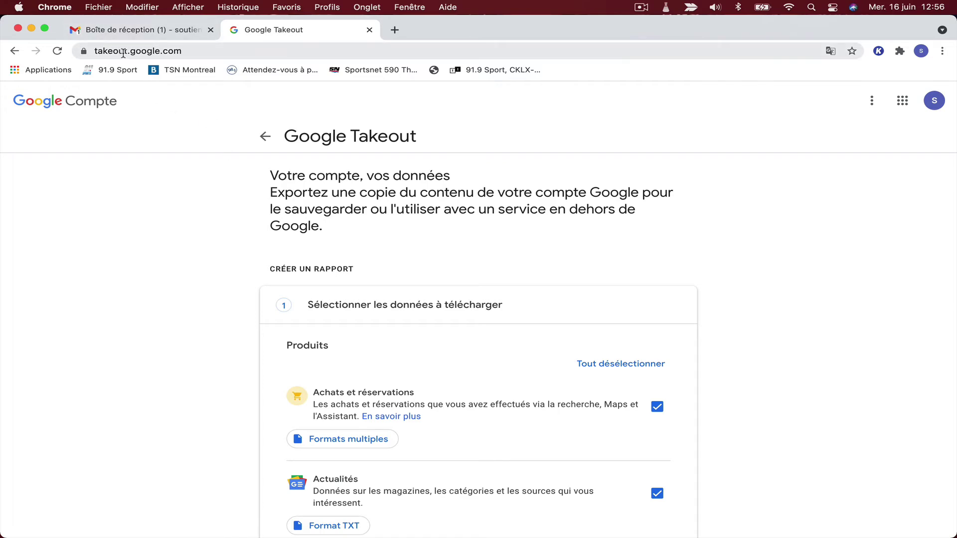
# Scroll through the Takeout product list, all checked from Agenda to Classroom.
pyautogui.scroll(-2, 181, 222)
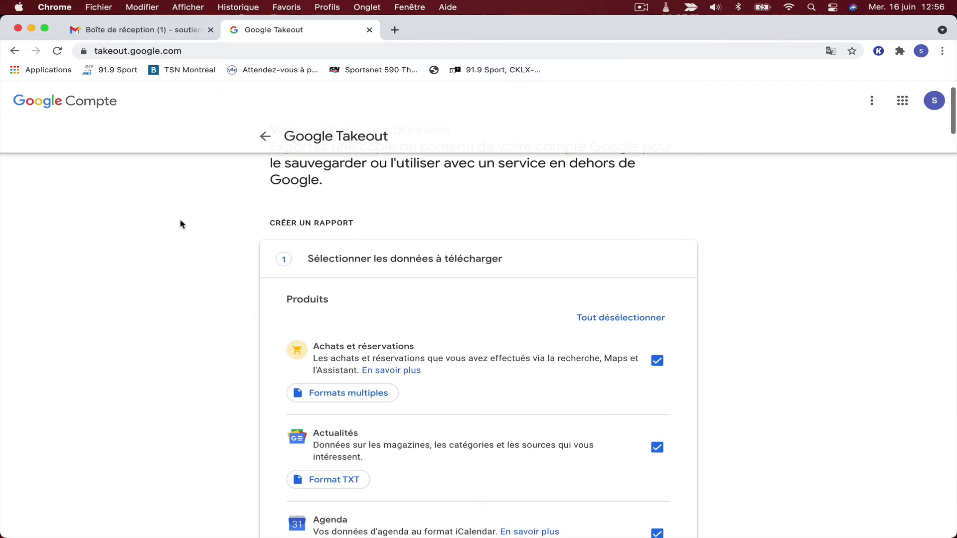
pyautogui.scroll(1, 181, 223)
pyautogui.scroll(-3, 181, 224)
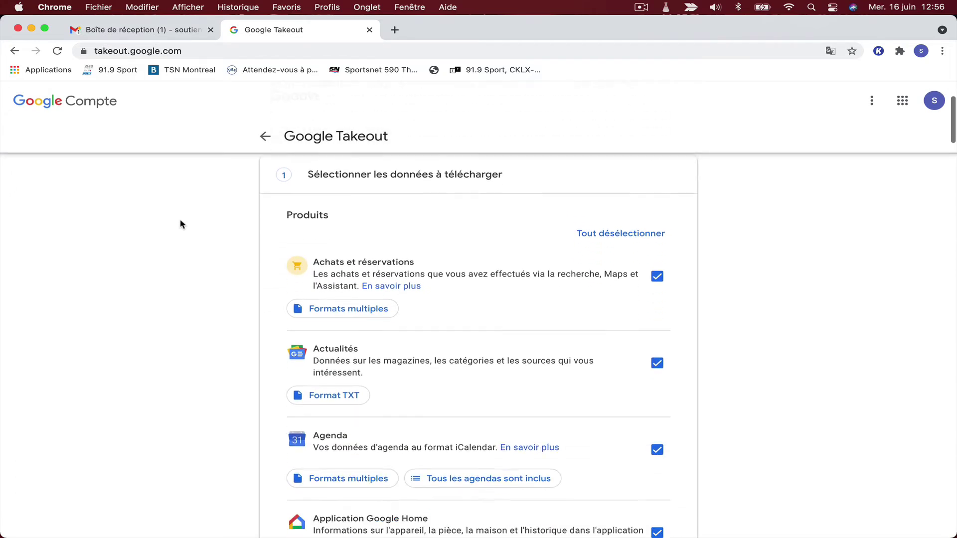
pyautogui.scroll(-2, 180, 223)
pyautogui.scroll(3, 182, 224)
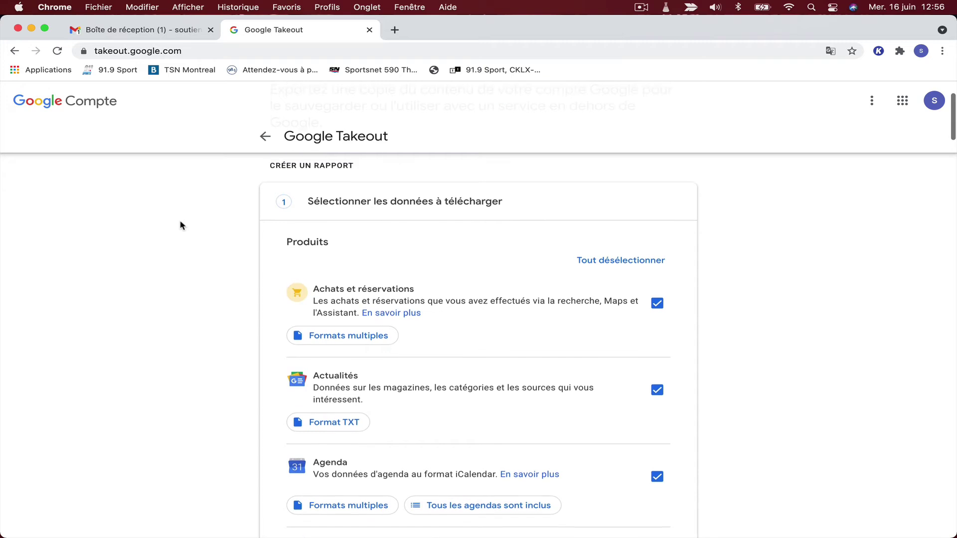
pyautogui.scroll(-1, 181, 224)
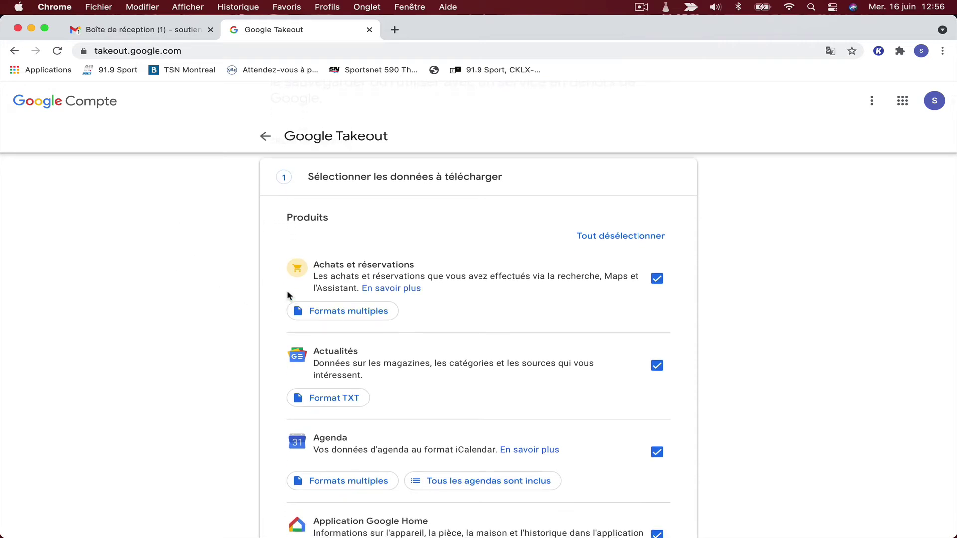
pyautogui.scroll(-2, 449, 299)
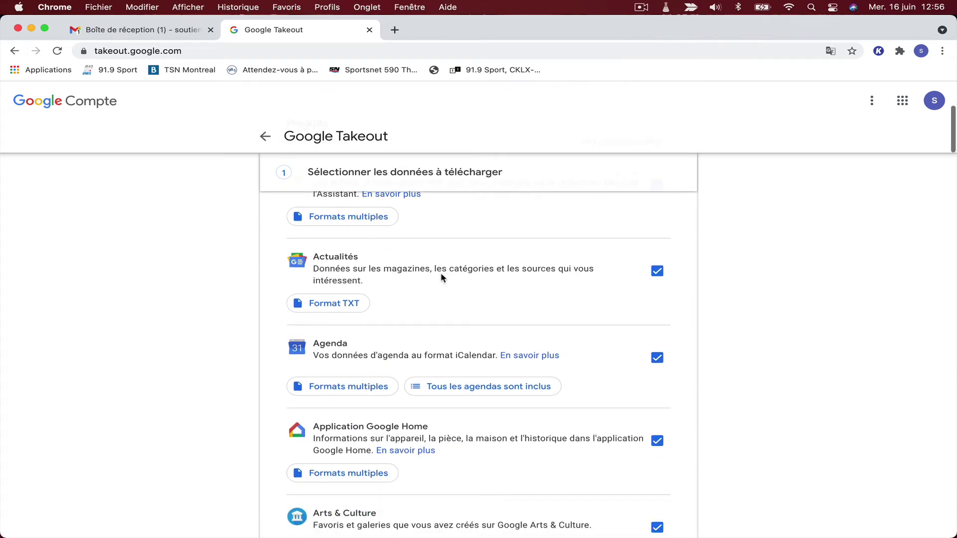
pyautogui.scroll(-2, 442, 269)
pyautogui.scroll(-1, 465, 317)
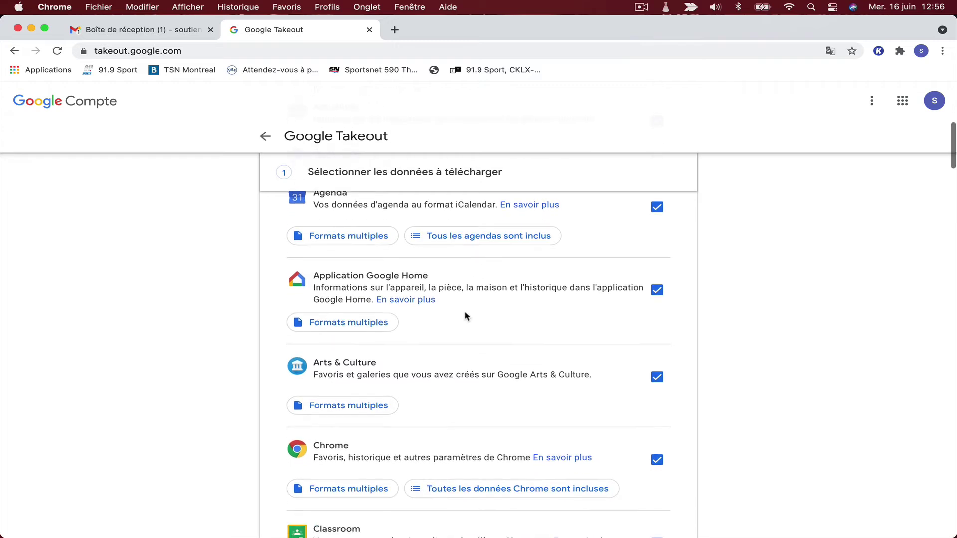
pyautogui.scroll(-2, 464, 317)
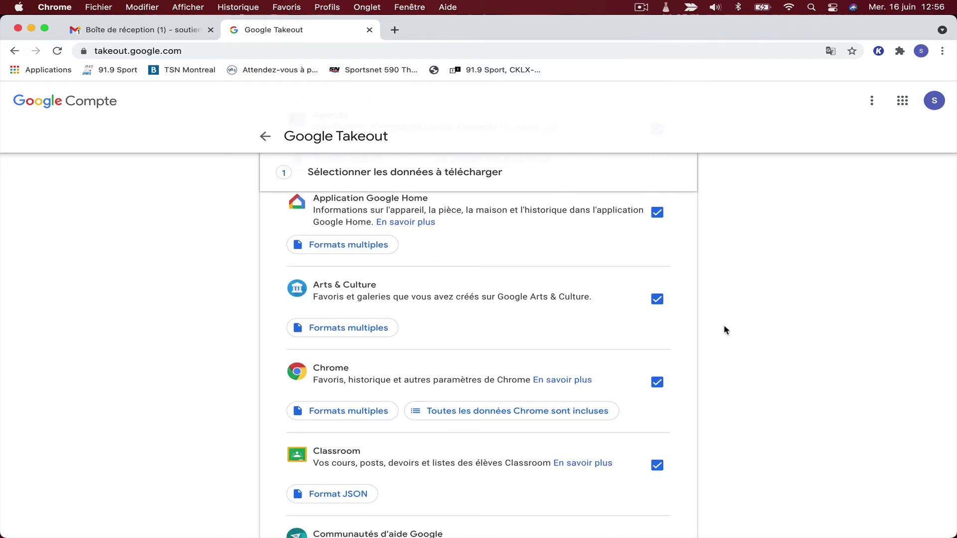
pyautogui.scroll(2, 723, 270)
pyautogui.scroll(5, 724, 271)
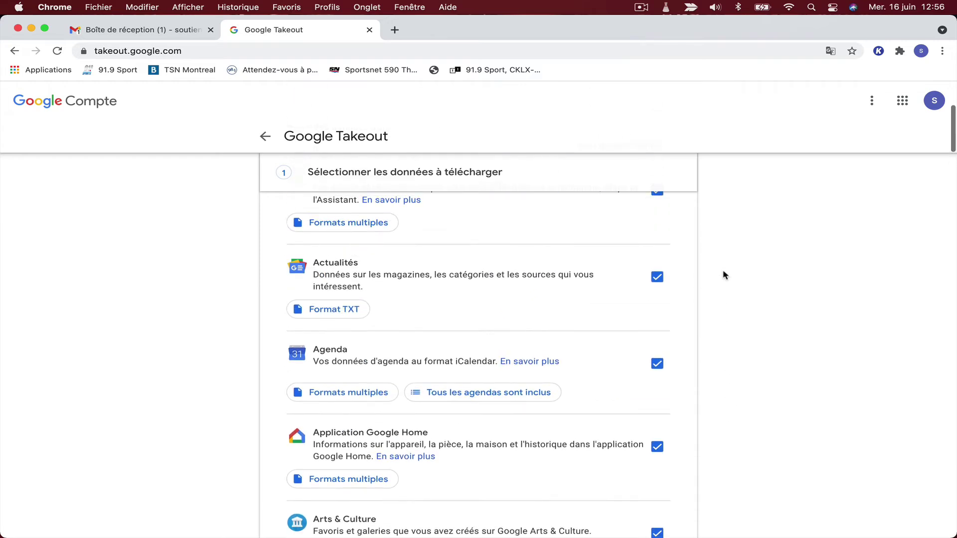
pyautogui.scroll(-1, 724, 278)
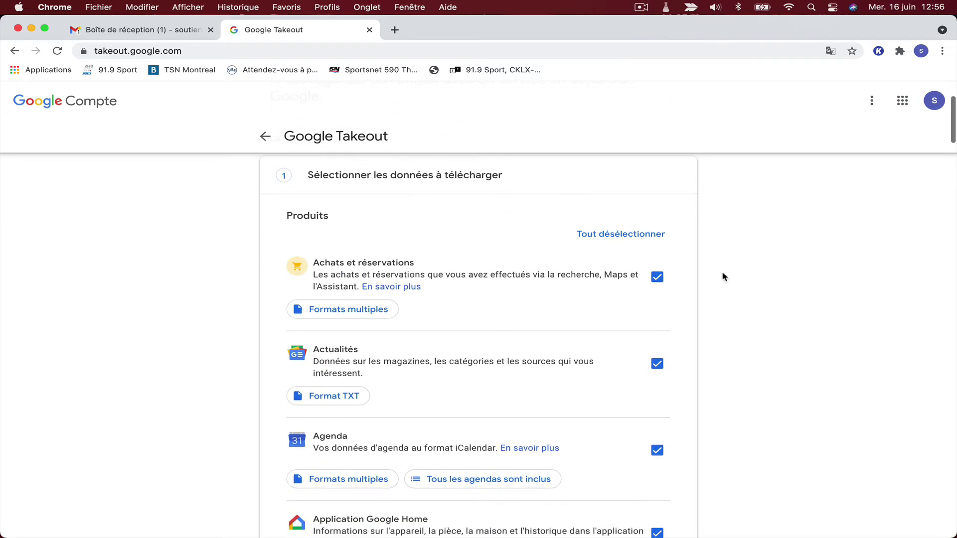
# Deselect all products, scrolling down the list to Voice and YouTube et YouTube Music.
pyautogui.click(647, 235)
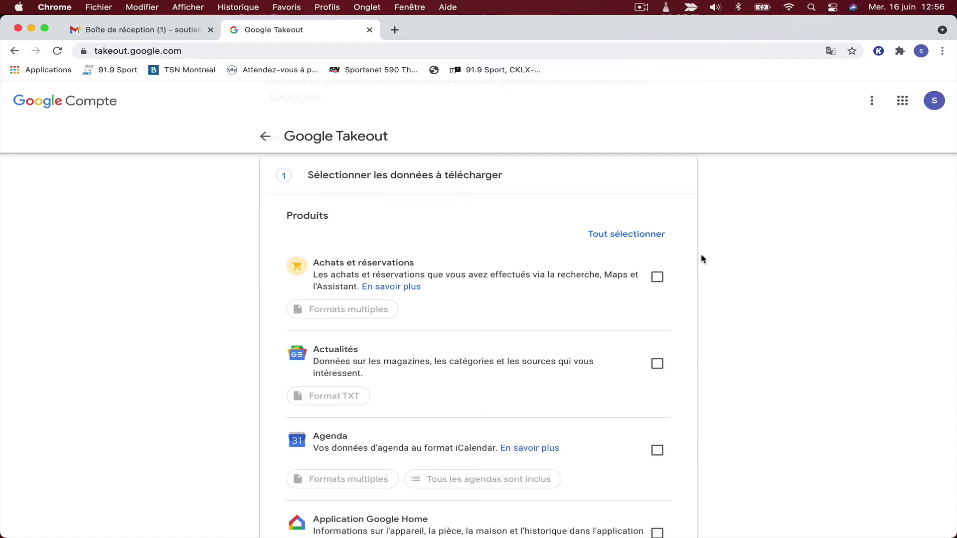
pyautogui.scroll(-3, 701, 259)
pyautogui.scroll(-1, 699, 258)
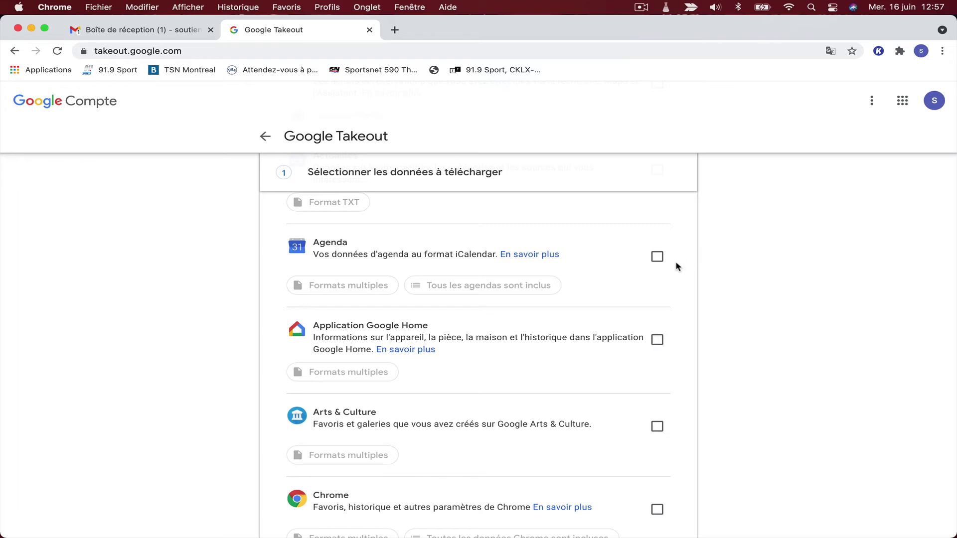
pyautogui.scroll(-5, 678, 267)
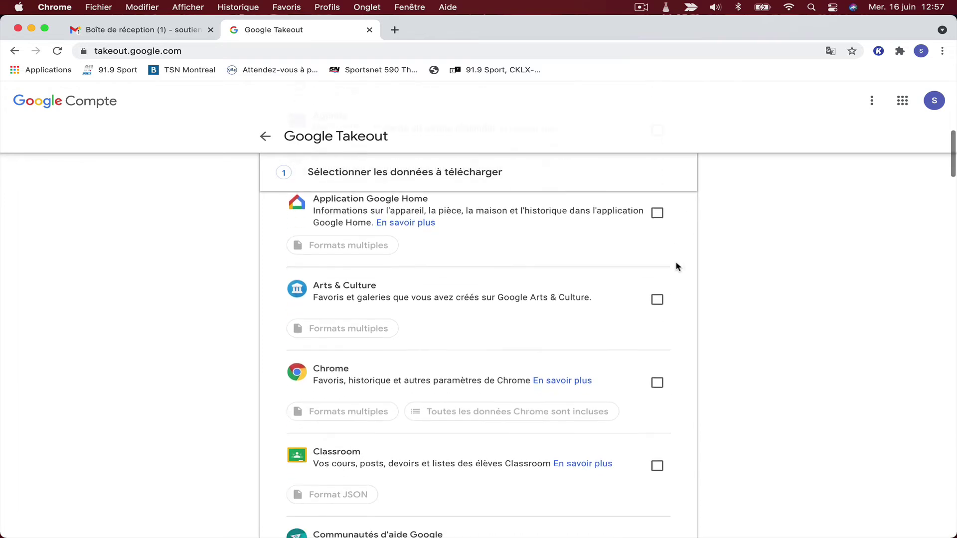
pyautogui.scroll(-2, 678, 267)
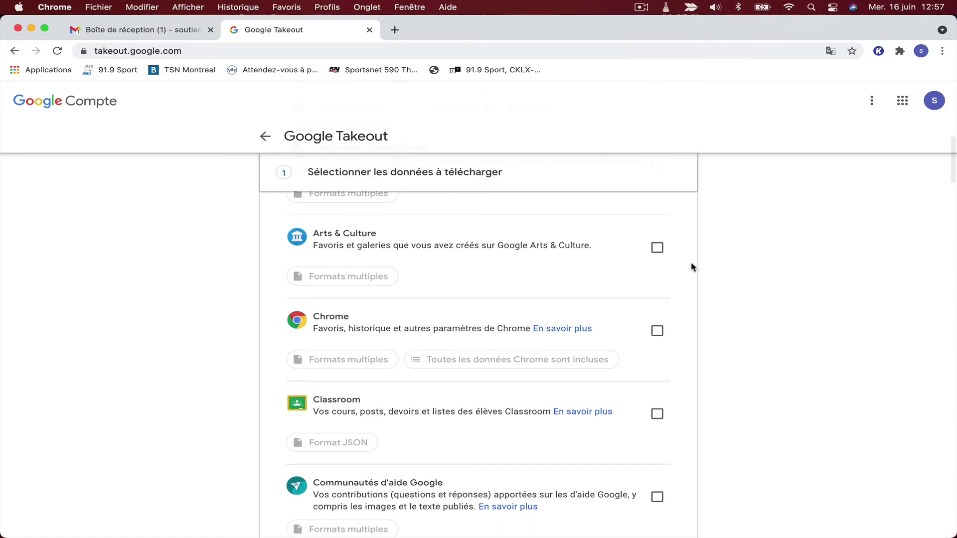
pyautogui.scroll(-4, 691, 267)
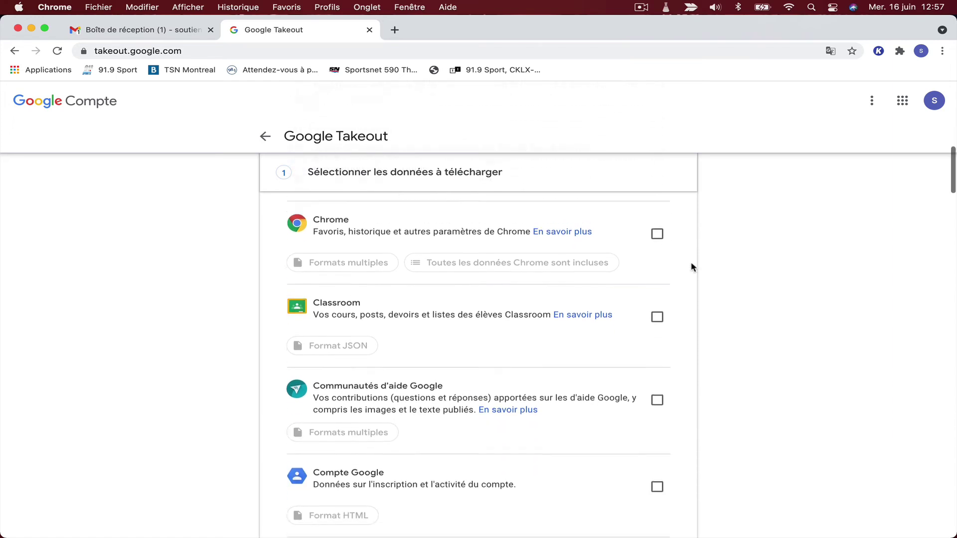
pyautogui.scroll(-3, 691, 267)
pyautogui.scroll(-5, 691, 265)
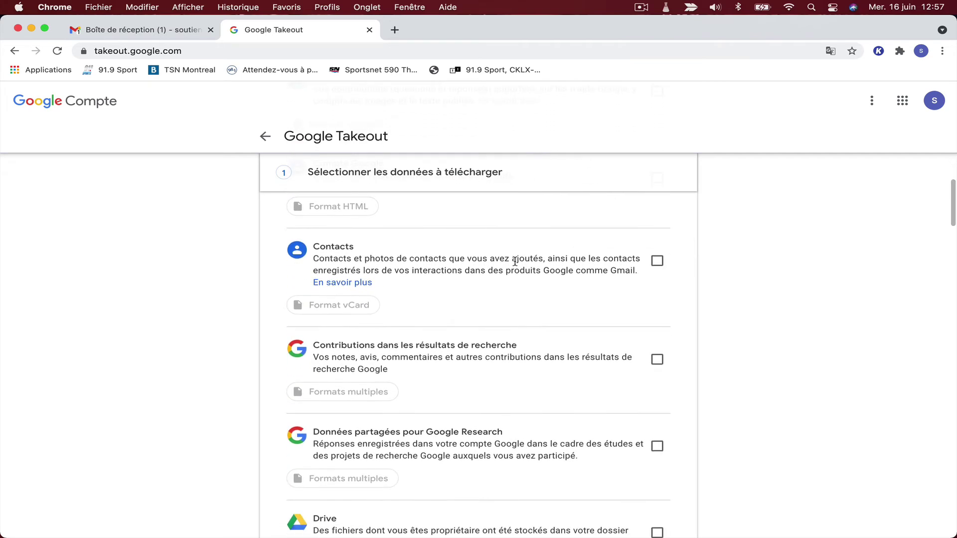
pyautogui.scroll(-2, 712, 284)
pyautogui.scroll(-5, 705, 282)
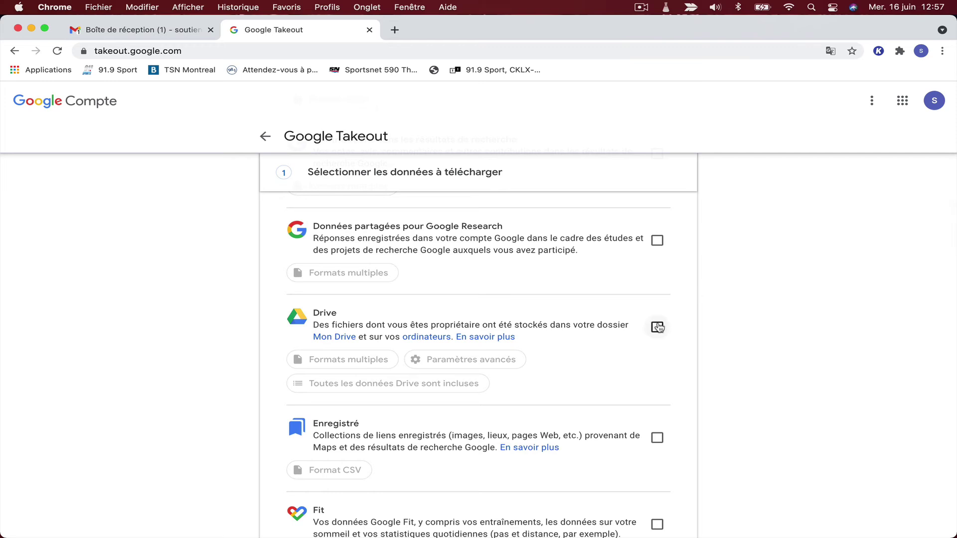
pyautogui.scroll(-5, 690, 320)
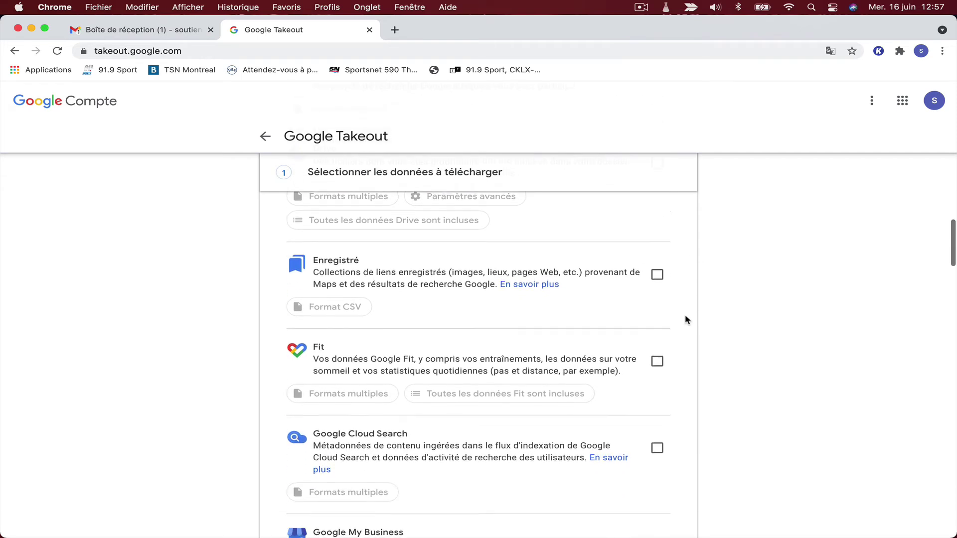
pyautogui.scroll(4, 688, 320)
# Tick Drive and Contacts for the export.
pyautogui.click(657, 308)
pyautogui.scroll(4, 663, 299)
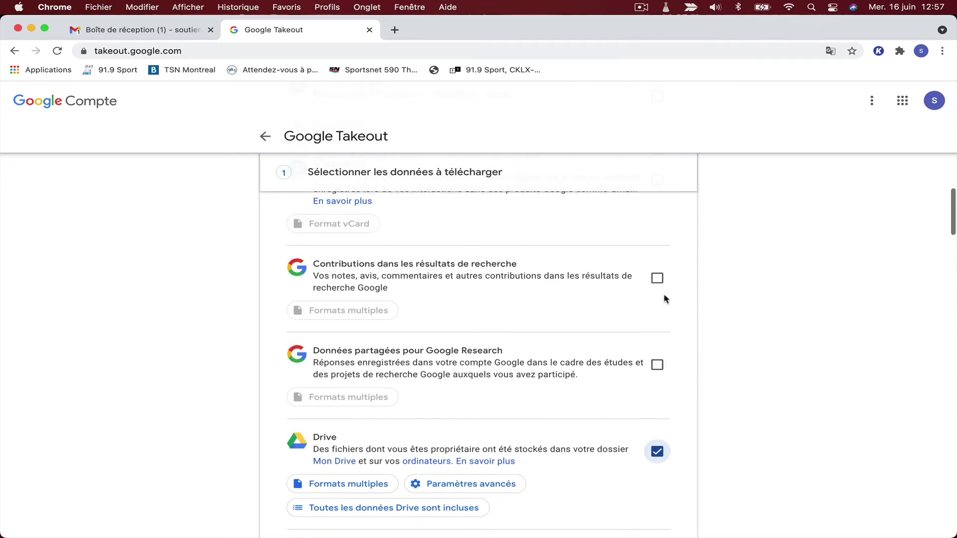
pyautogui.scroll(2, 661, 281)
pyautogui.click(659, 270)
# Tick Messagerie and scroll down to 'Étape suivante'.
pyautogui.scroll(-8, 659, 279)
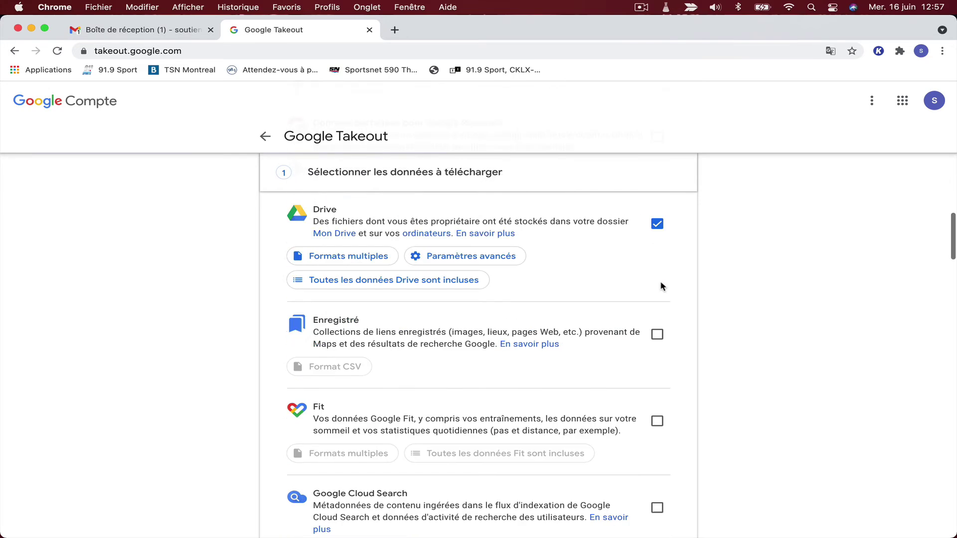
pyautogui.scroll(-6, 657, 291)
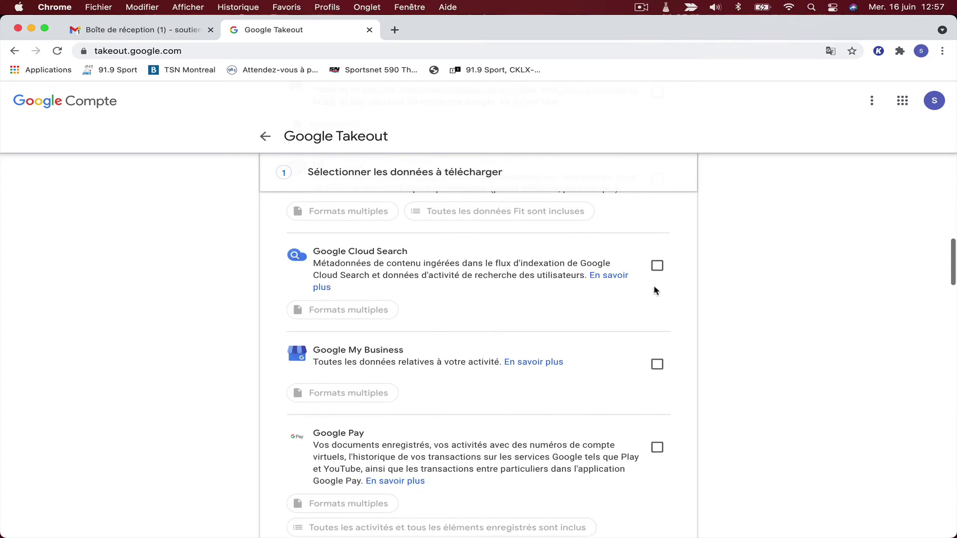
pyautogui.scroll(-8, 656, 292)
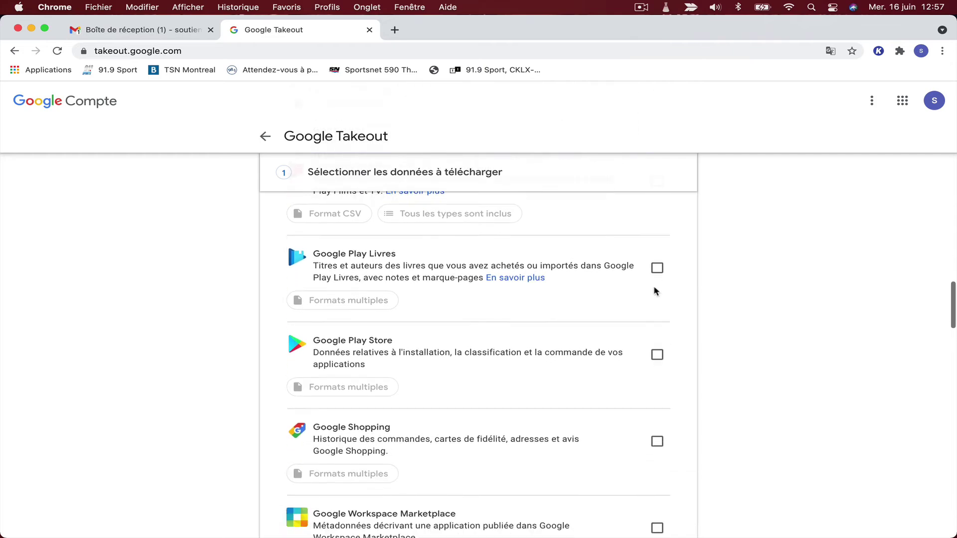
pyautogui.scroll(-7, 656, 292)
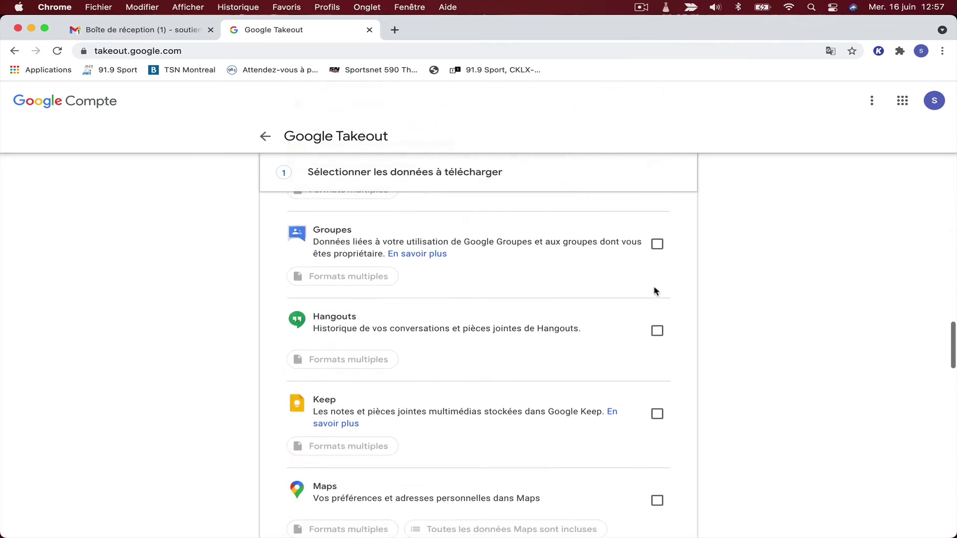
pyautogui.scroll(-4, 656, 292)
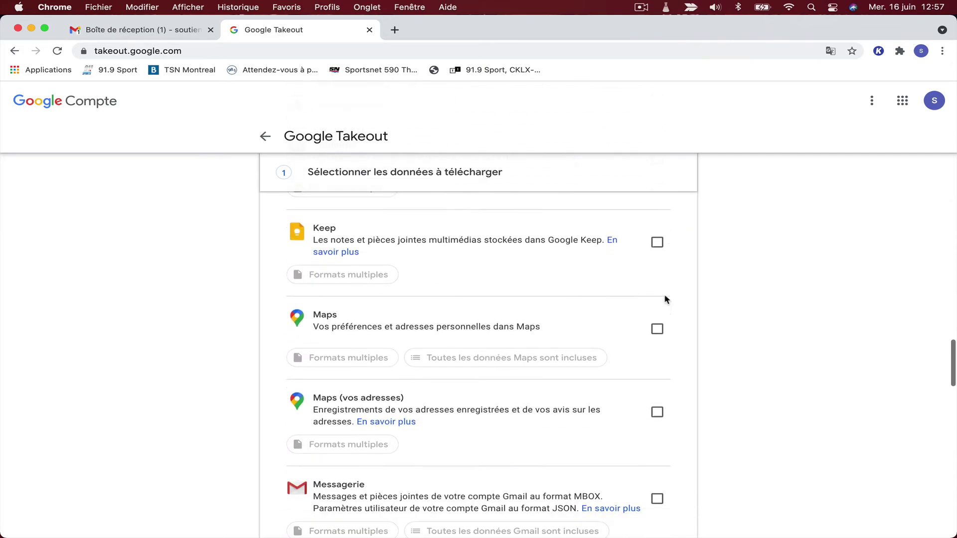
pyautogui.scroll(-4, 666, 300)
pyautogui.click(658, 239)
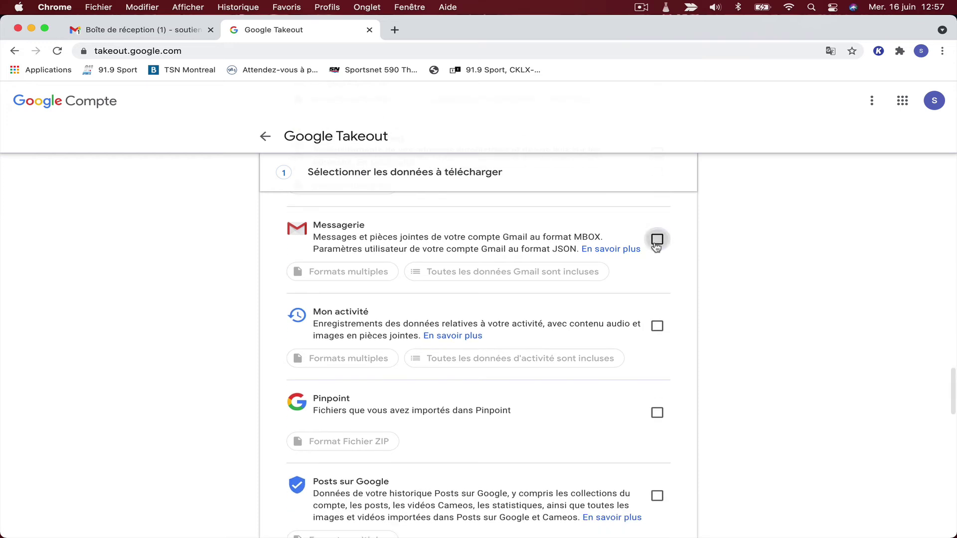
pyautogui.scroll(-10, 674, 279)
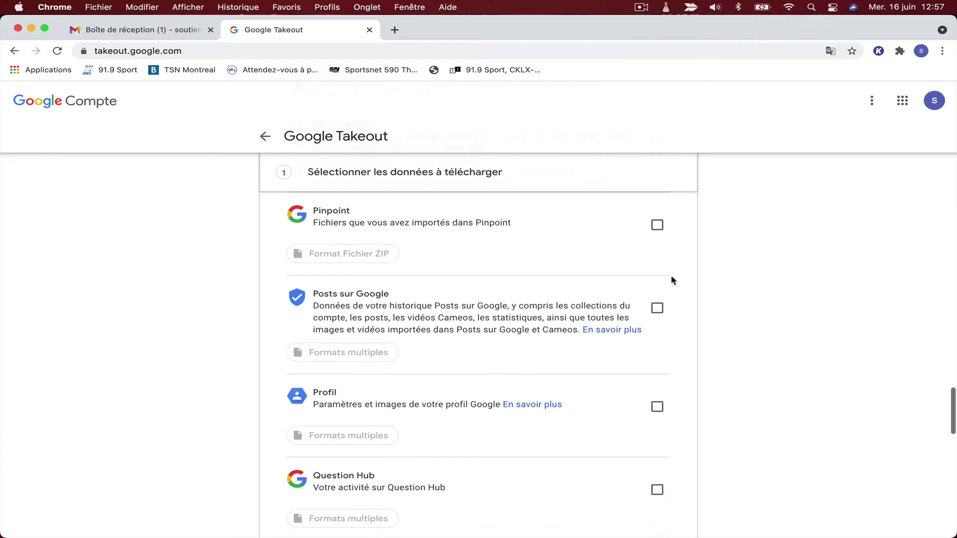
pyautogui.scroll(-9, 671, 280)
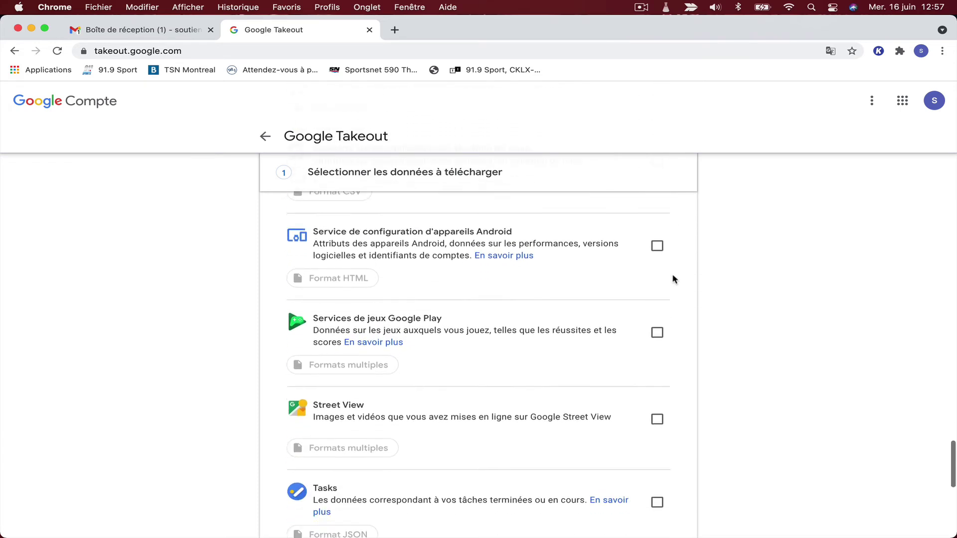
pyautogui.scroll(-6, 673, 277)
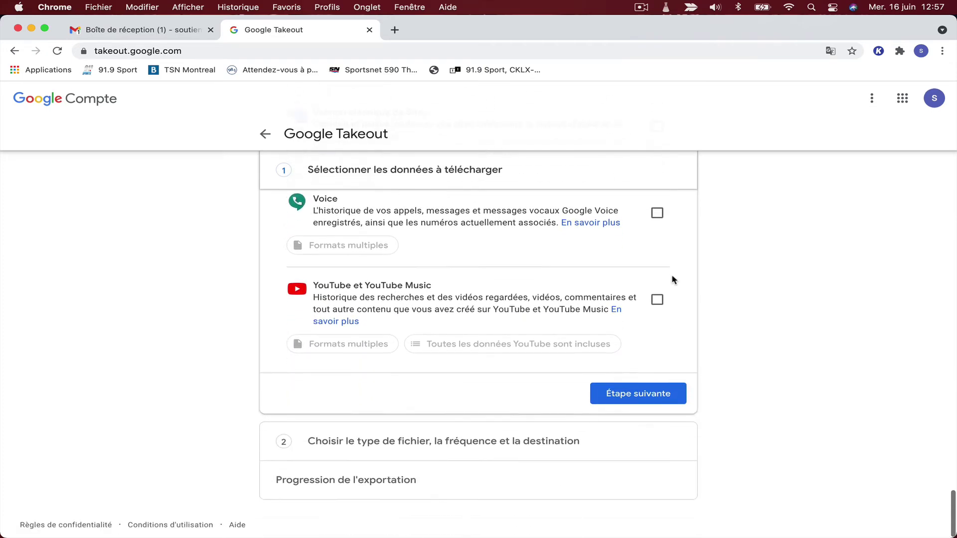
# Go to the export options step and keep ZIP as the archive file type.
pyautogui.click(640, 398)
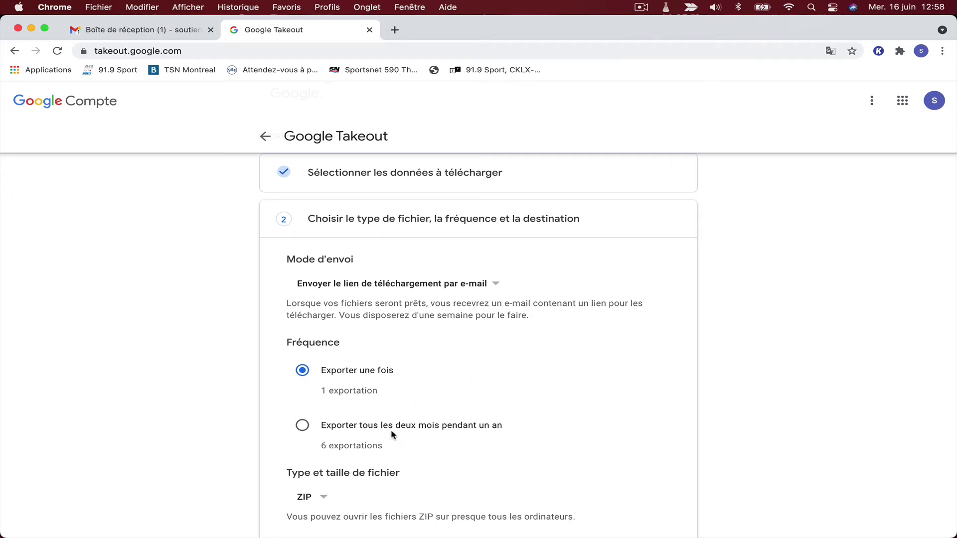
pyautogui.scroll(-1, 381, 444)
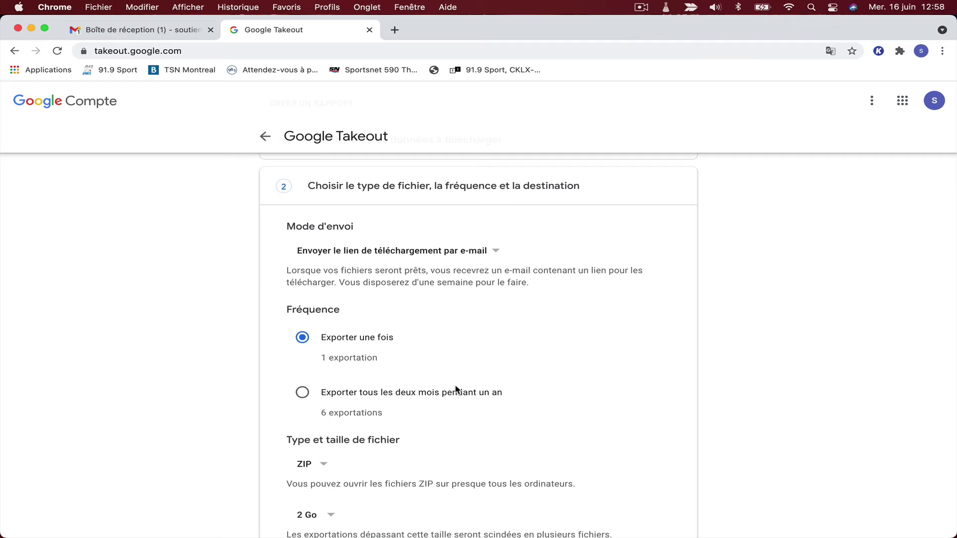
pyautogui.scroll(-4, 456, 391)
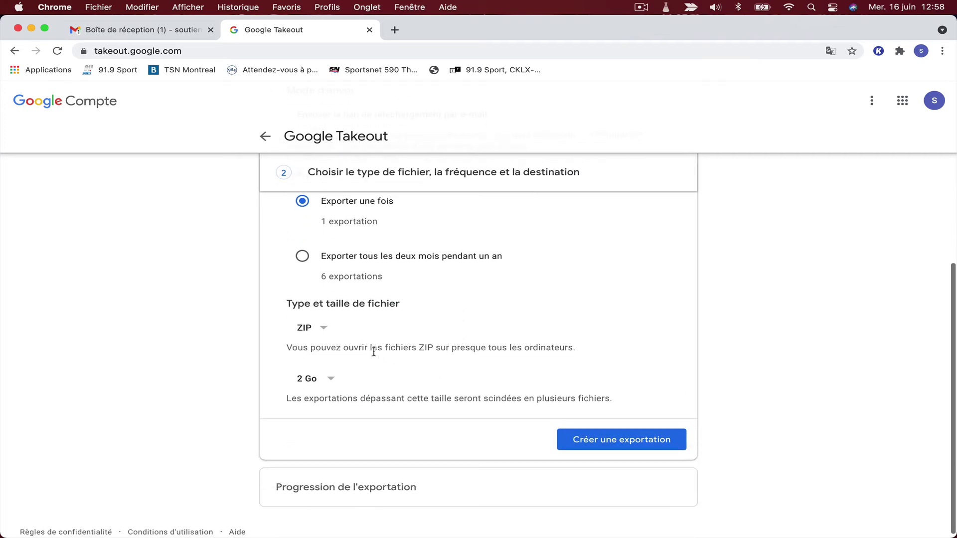
pyautogui.click(324, 330)
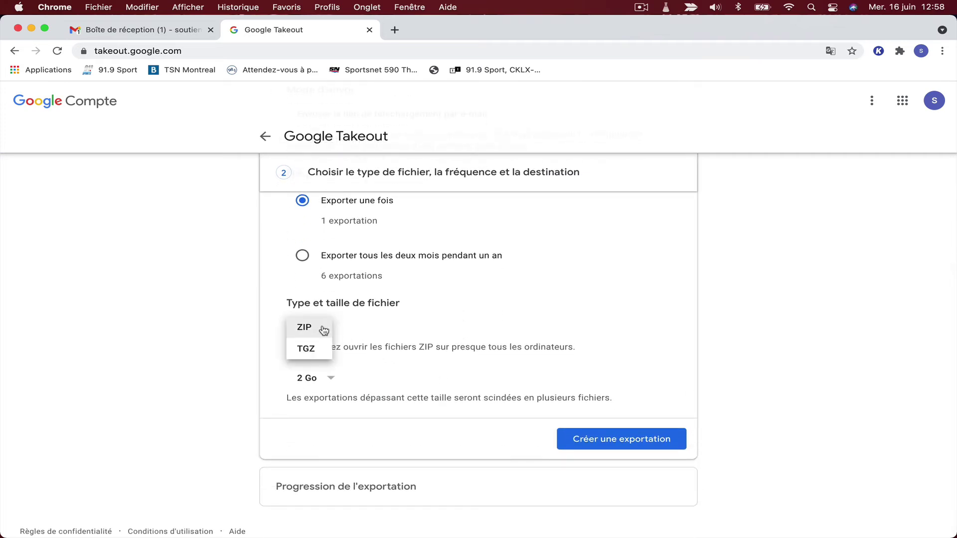
pyautogui.click(324, 329)
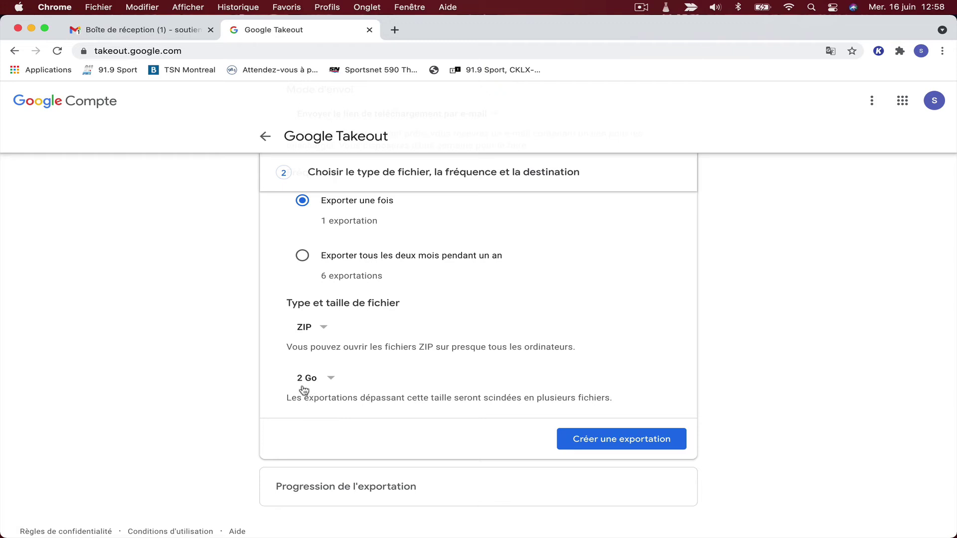
# Set the archive split size to 2 Go and create the one-time export.
pyautogui.click(334, 380)
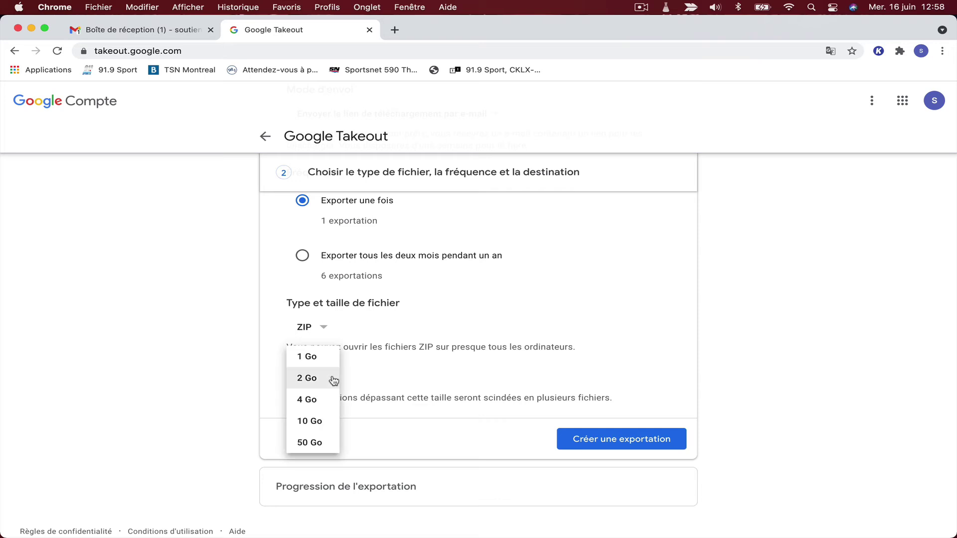
pyautogui.click(332, 381)
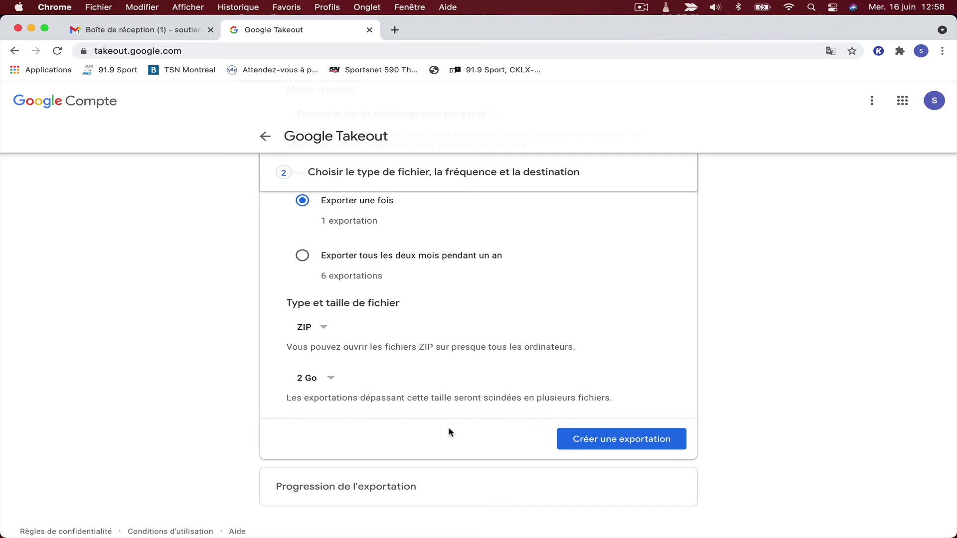
pyautogui.click(629, 444)
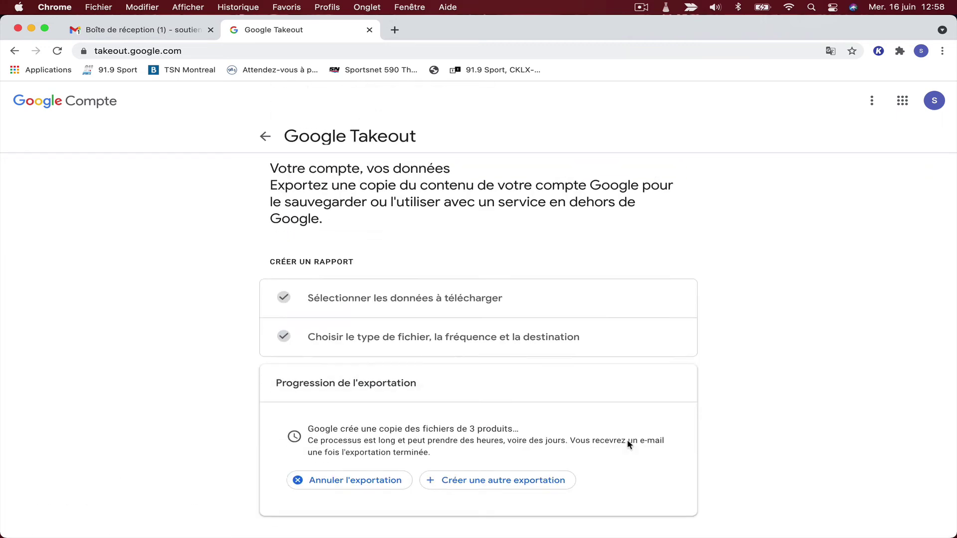
# Read the archive-request email in Gmail, then return to the Takeout export progress page.
pyautogui.scroll(-1, 628, 444)
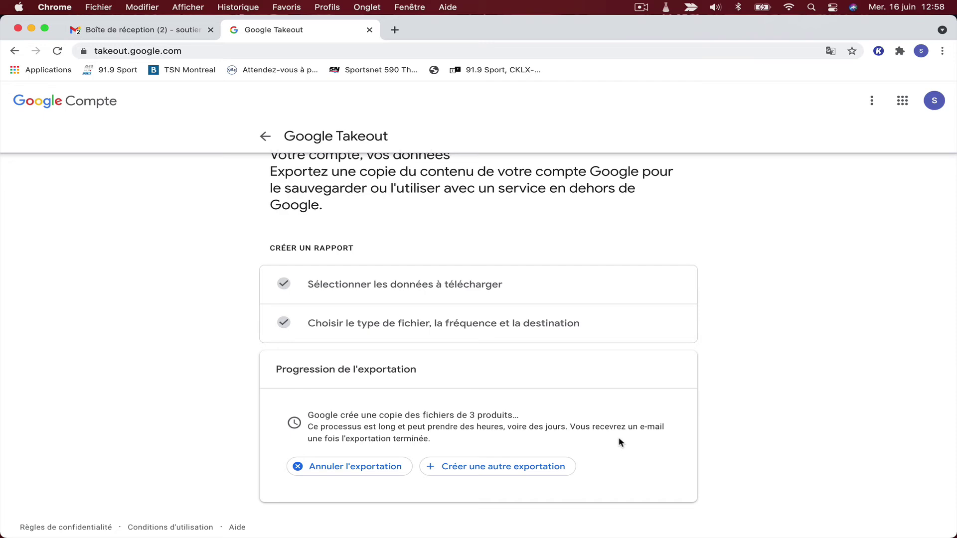
pyautogui.click(132, 33)
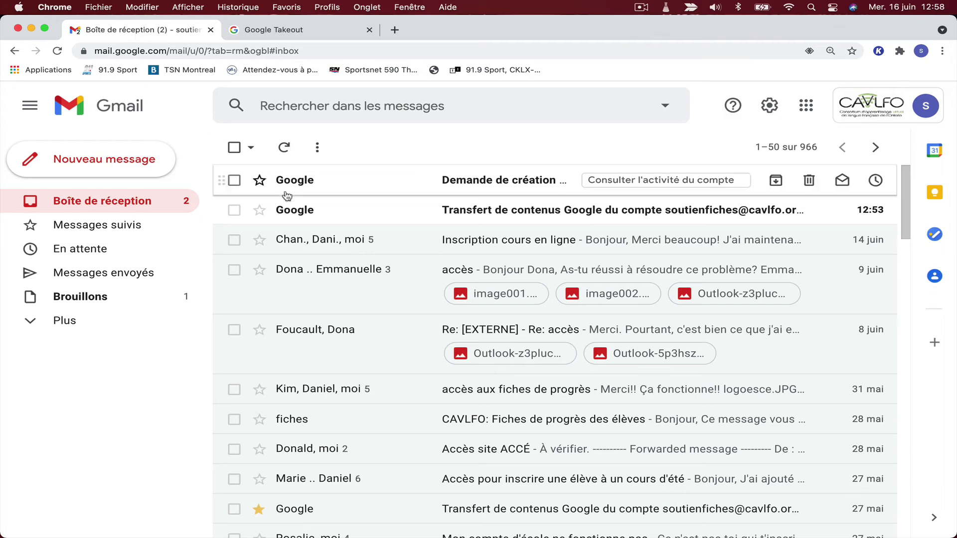
pyautogui.click(463, 187)
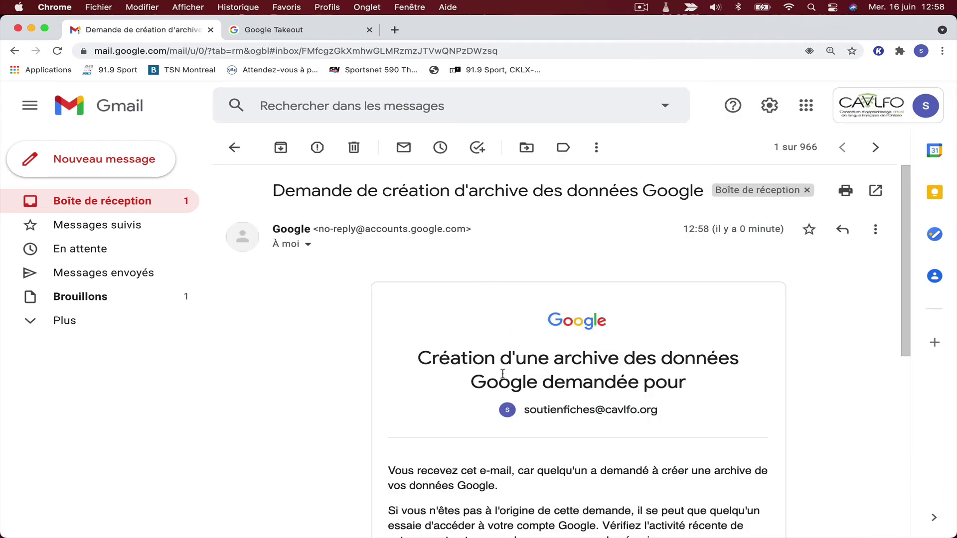
pyautogui.scroll(-3, 497, 384)
pyautogui.scroll(-5, 497, 384)
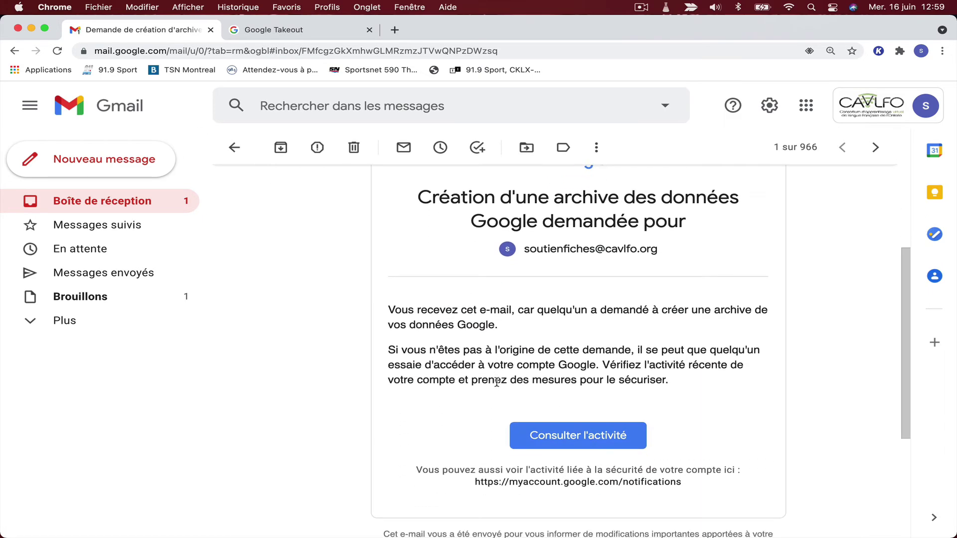
pyautogui.scroll(-1, 497, 385)
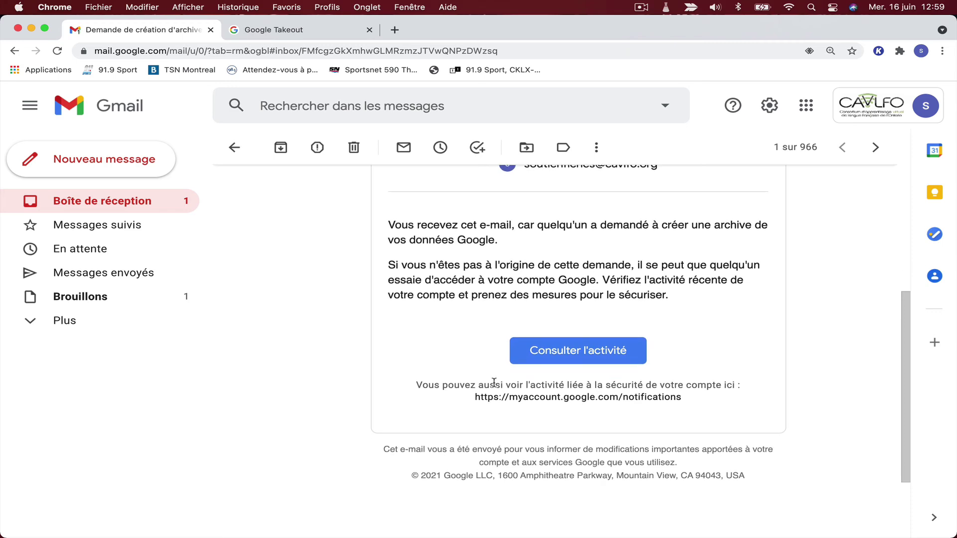
pyautogui.scroll(2, 494, 382)
pyautogui.click(274, 30)
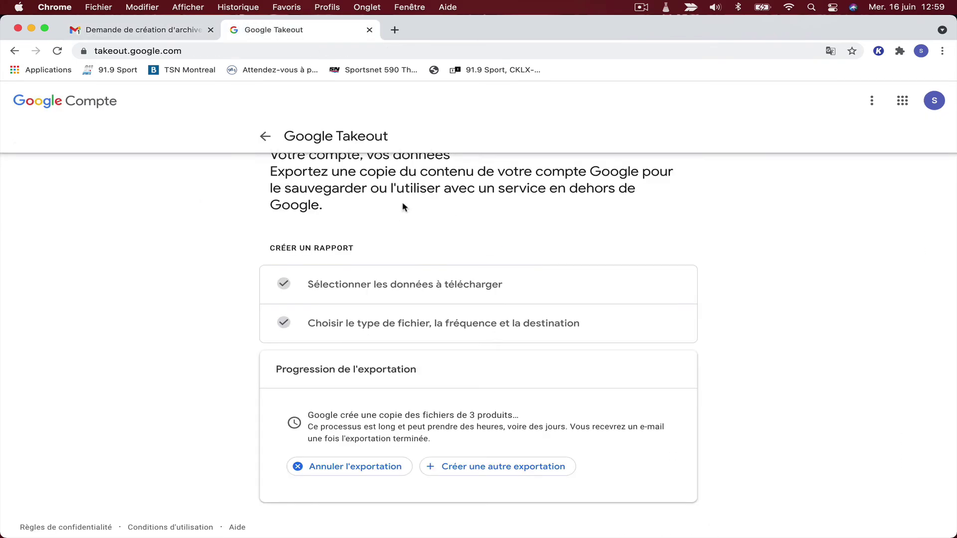
pyautogui.scroll(1, 503, 402)
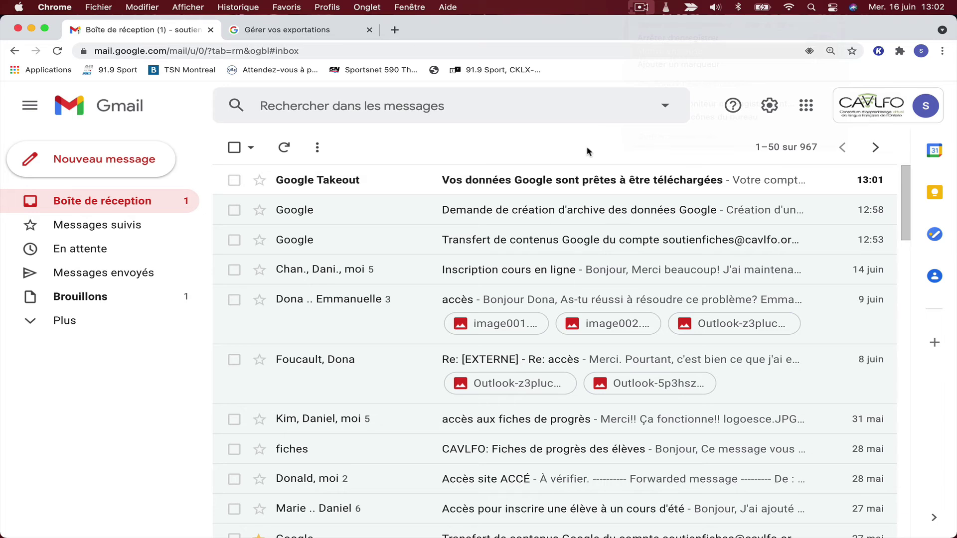
# Open the 'Vos données Google sont prêtes' email and follow its 'Télécharger vos fichiers' link.
pyautogui.click(549, 185)
pyautogui.scroll(-2, 517, 236)
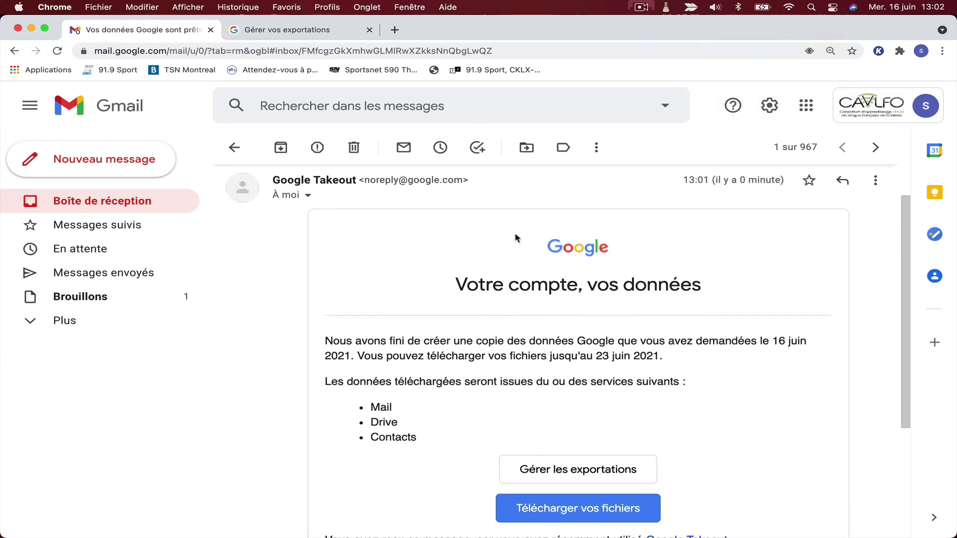
pyautogui.scroll(1, 517, 237)
pyautogui.scroll(-3, 517, 238)
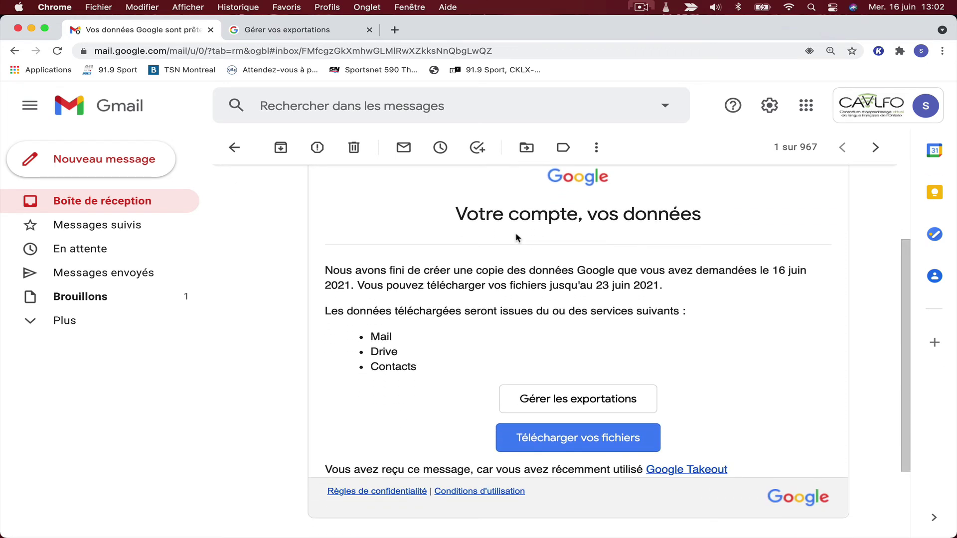
pyautogui.scroll(-5, 517, 237)
pyautogui.scroll(2, 442, 278)
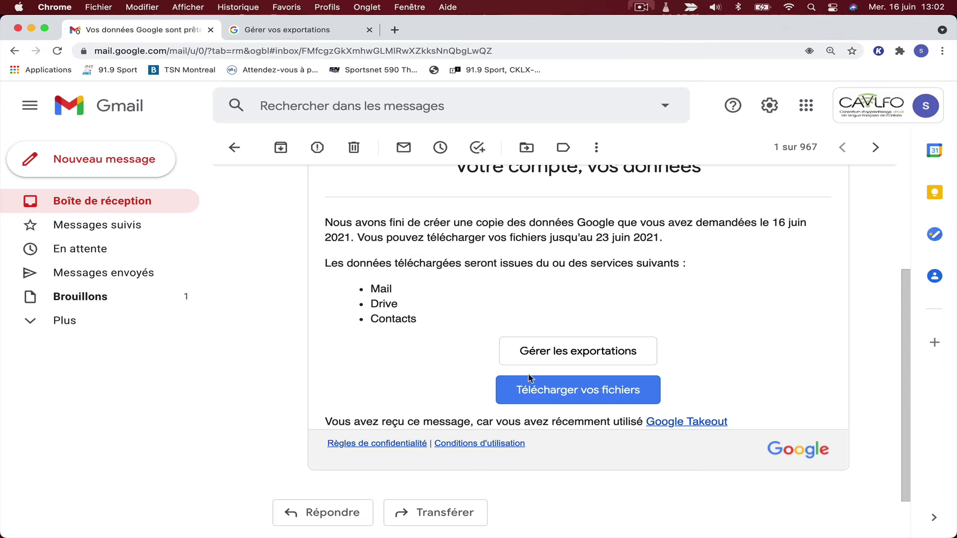
pyautogui.click(548, 394)
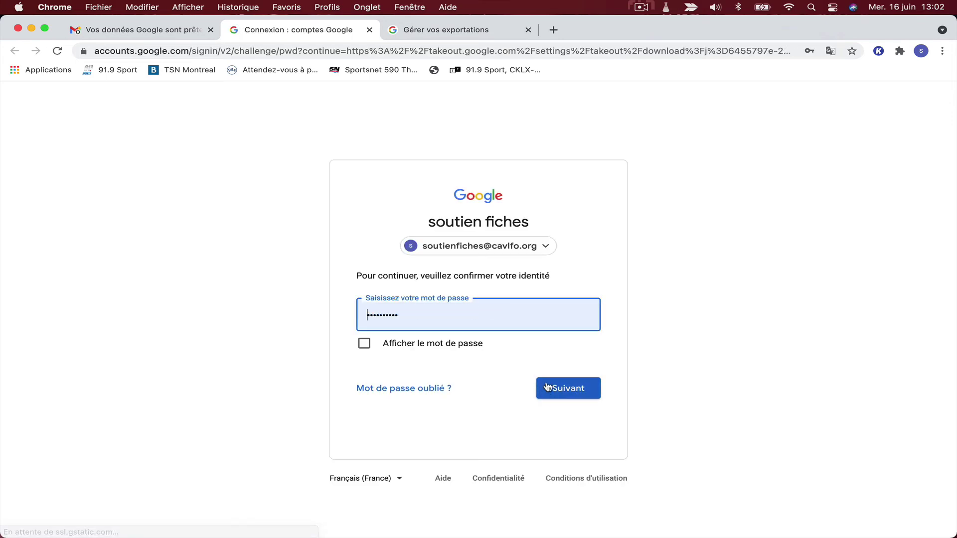
# Confirm identity and download the 119,9 Mo three-product export archive.
pyautogui.click(564, 387)
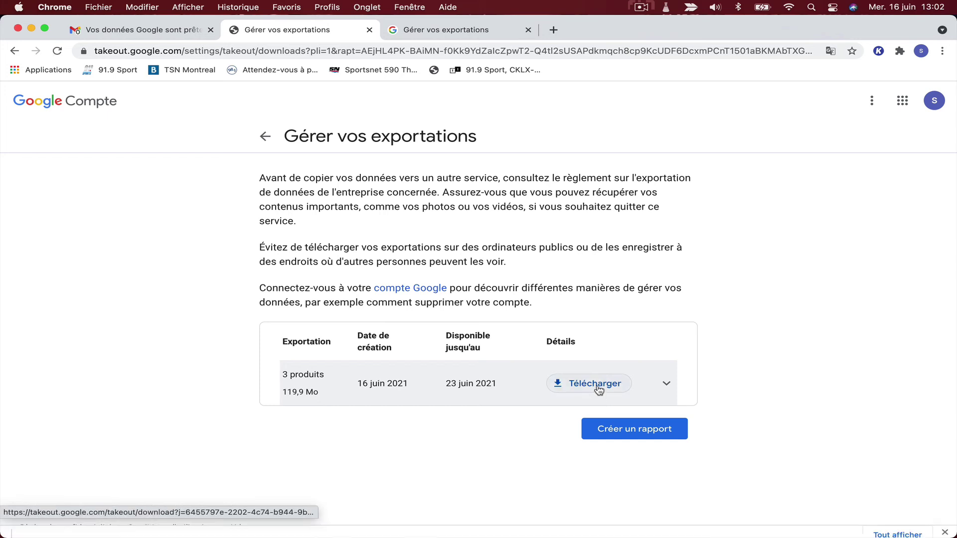
pyautogui.click(586, 385)
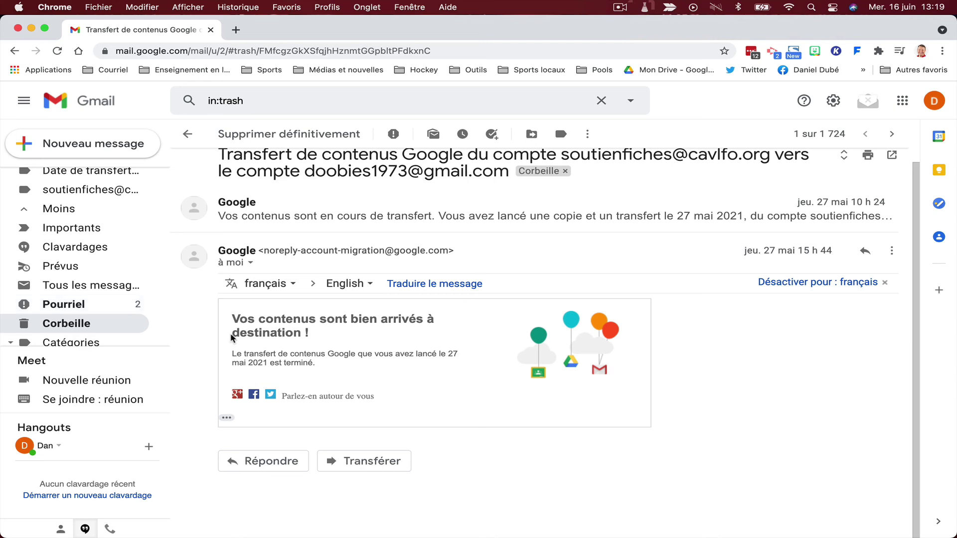
# Browse the 1 724 messages in Corbeille, noting transfer-date and source-account labels, then open Google apps.
pyautogui.click(81, 325)
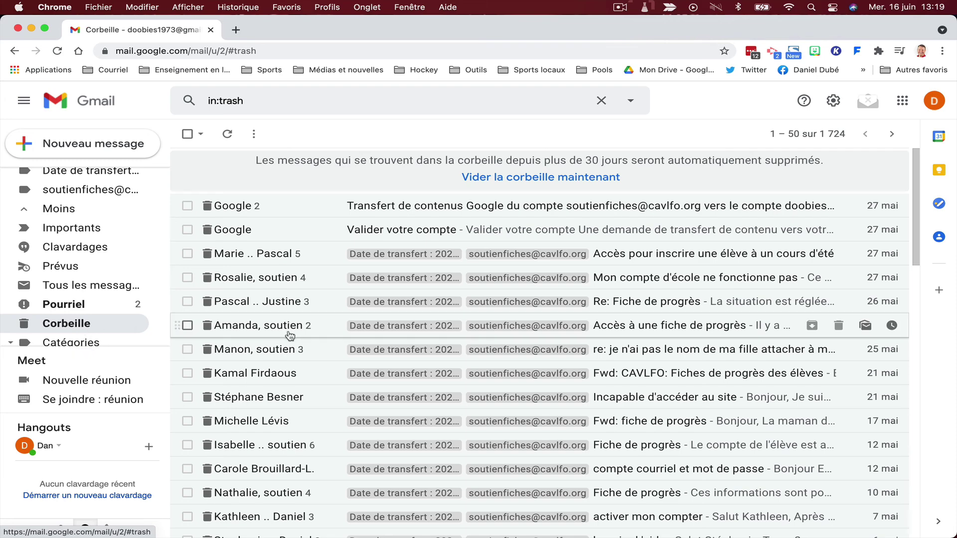
pyautogui.scroll(-3, 294, 329)
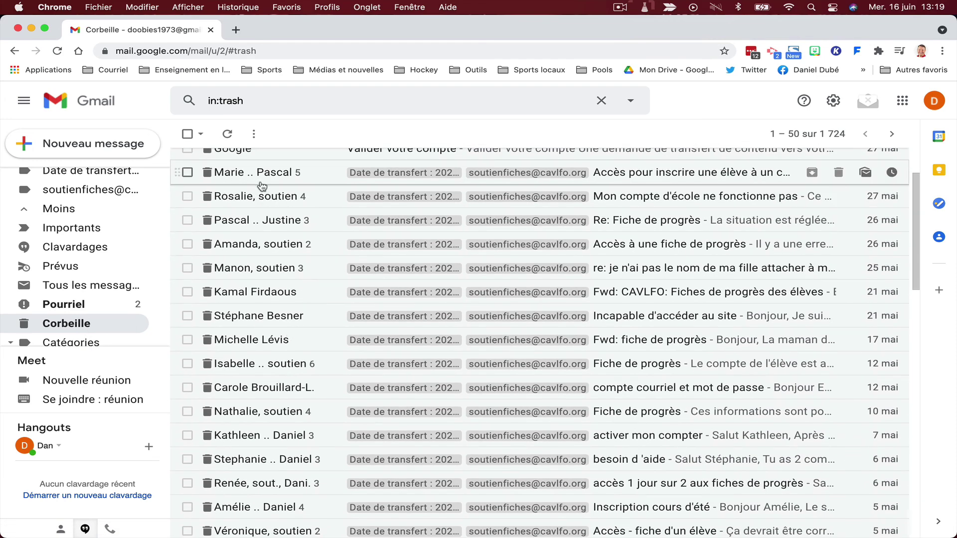
pyautogui.scroll(1, 263, 186)
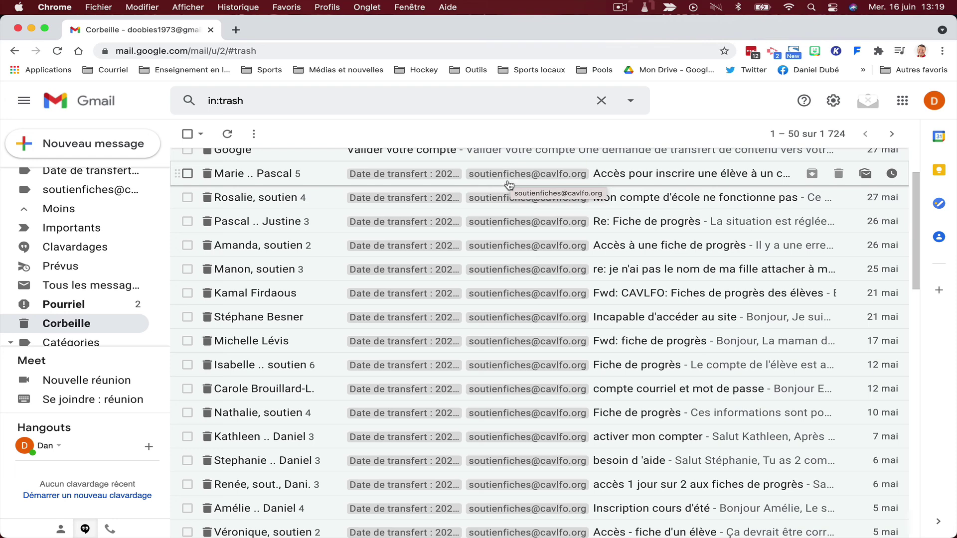
pyautogui.scroll(-1, 490, 191)
pyautogui.scroll(-1, 497, 220)
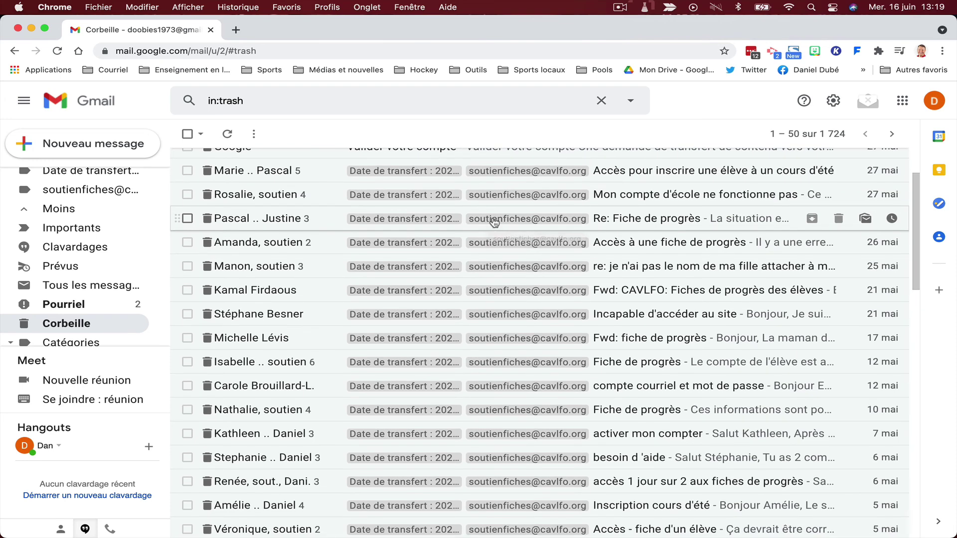
pyautogui.scroll(3, 439, 244)
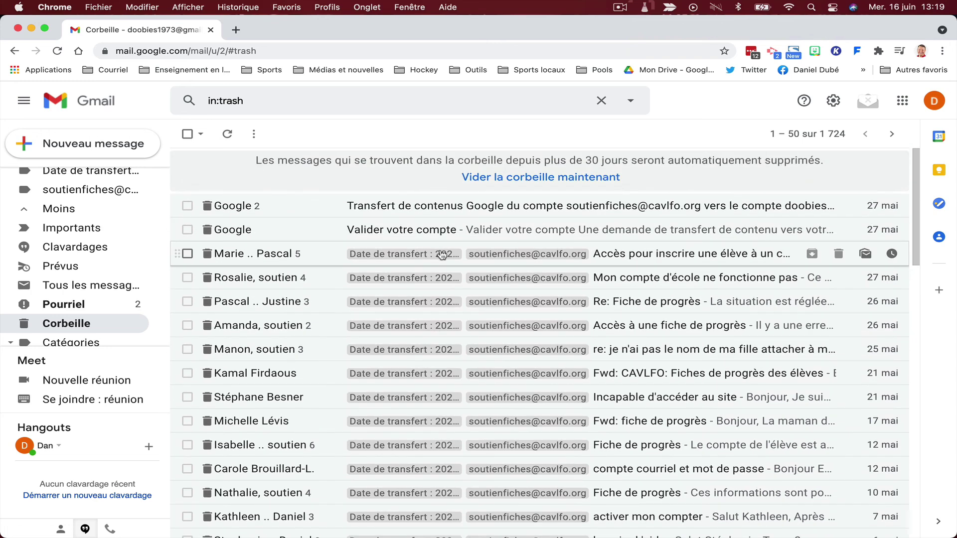
pyautogui.click(902, 101)
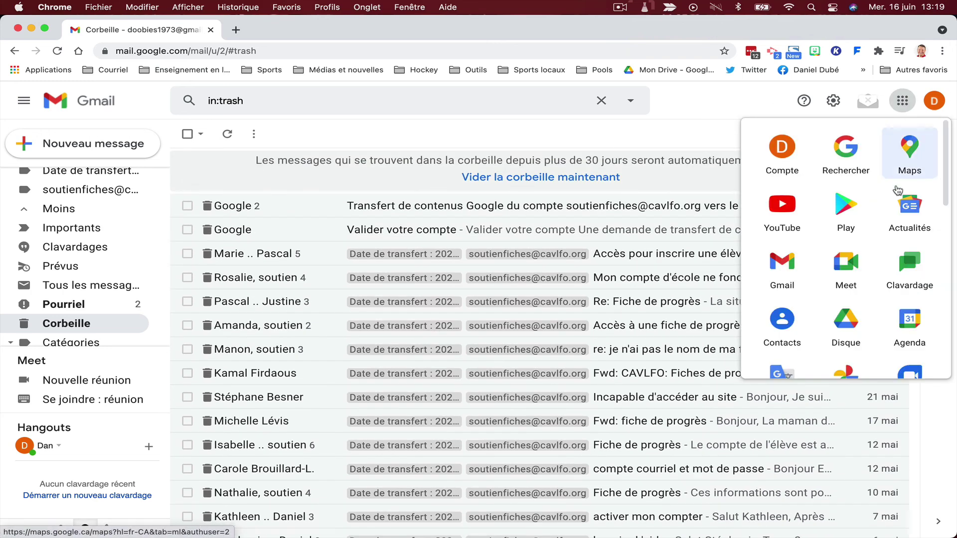
pyautogui.scroll(-2, 847, 269)
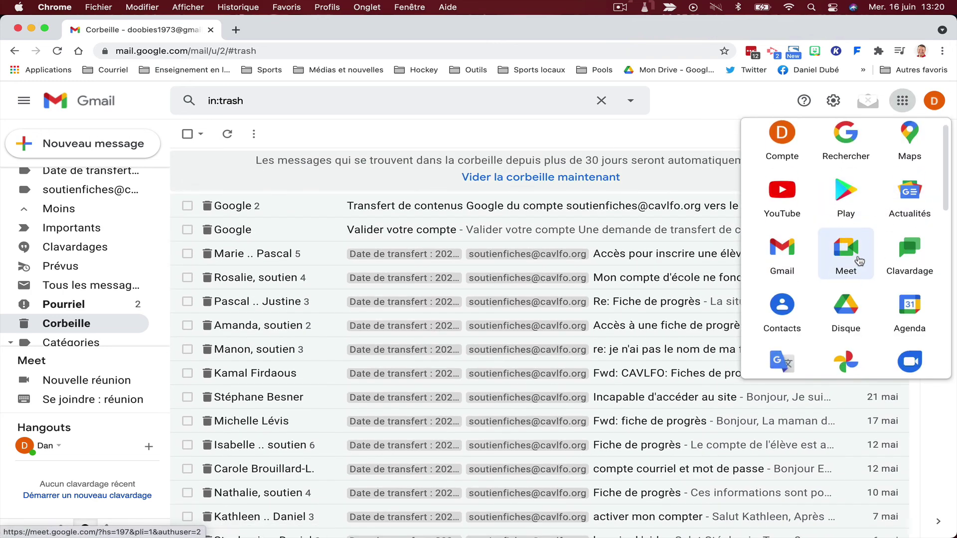
pyautogui.click(850, 282)
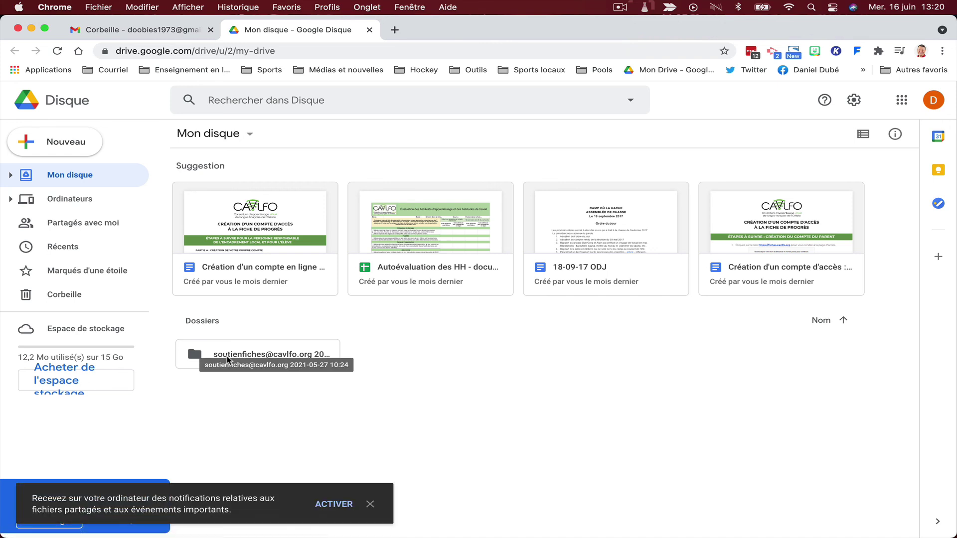
pyautogui.click(227, 359)
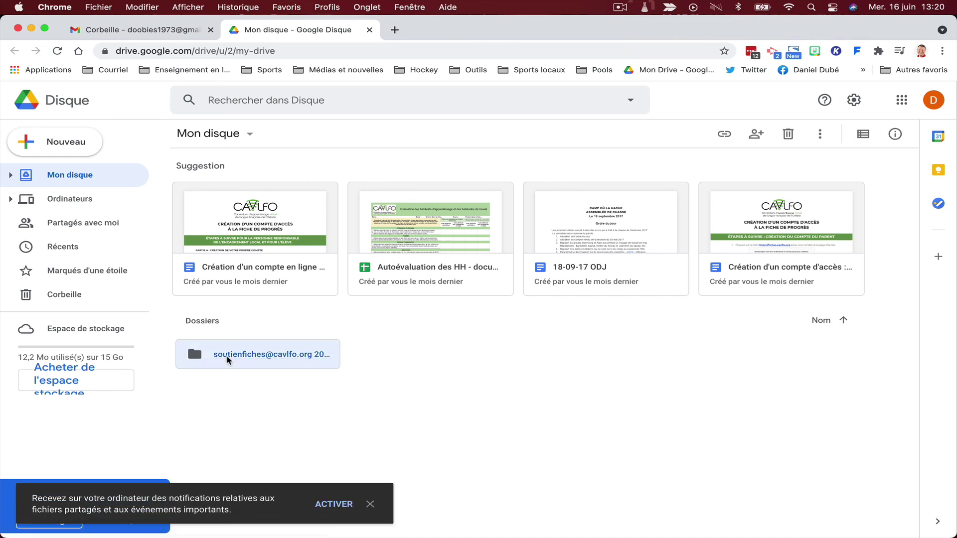
pyautogui.doubleClick(227, 360)
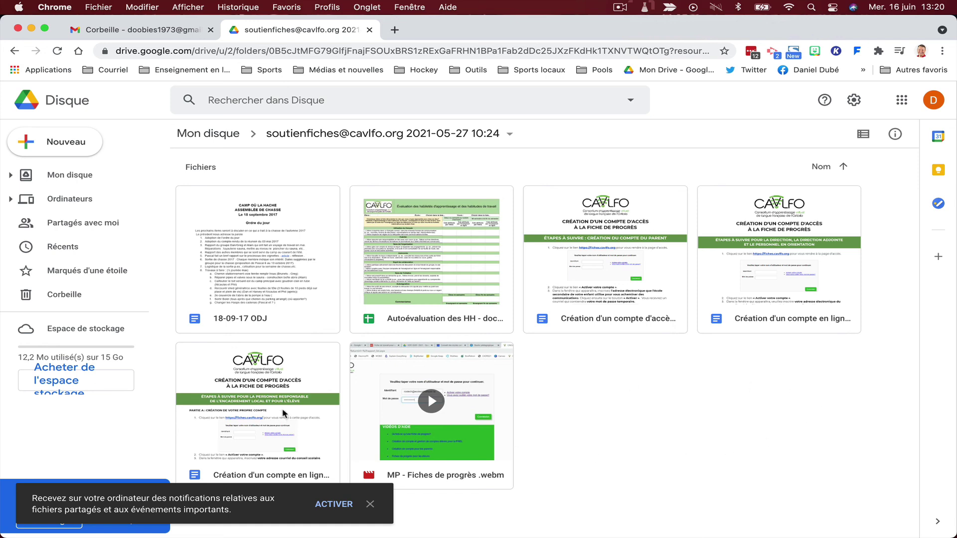